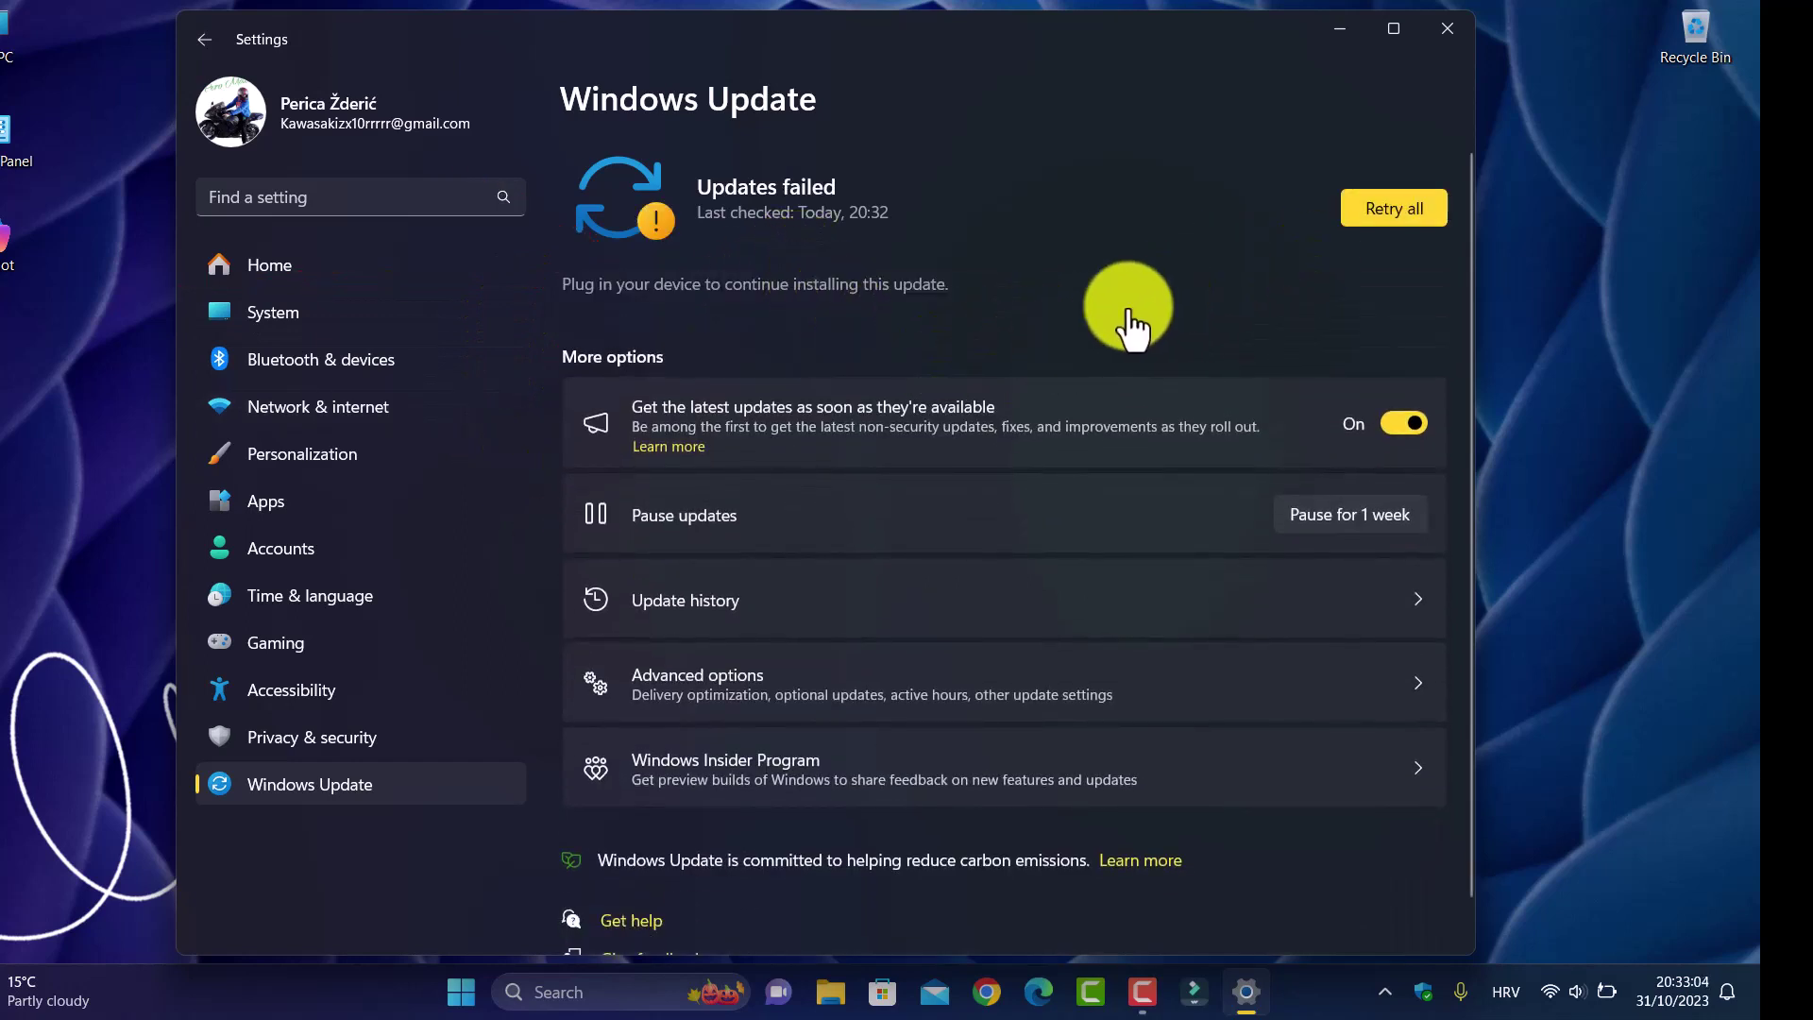
# Retry the failed update installs and let the update check finish
pyautogui.click(1393, 216)
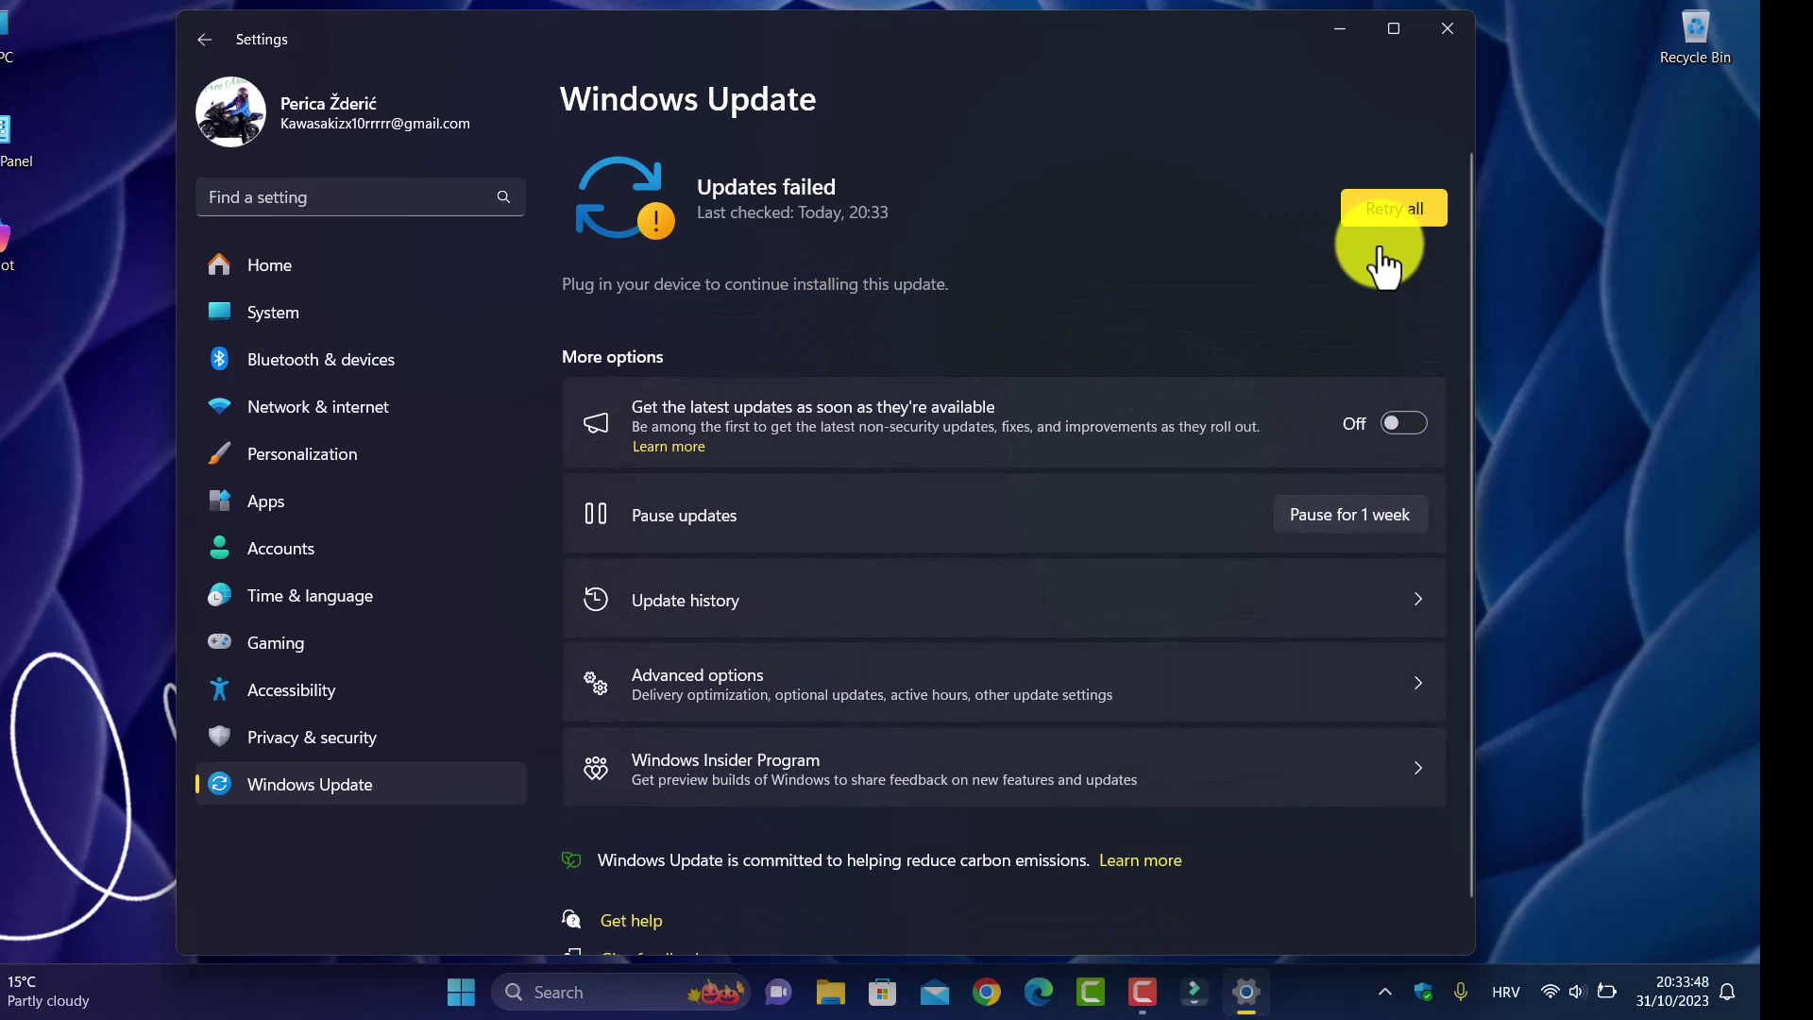
# Retry all failed updates twice until Windows 11 version 23H2 is offered for download
pyautogui.click(1392, 210)
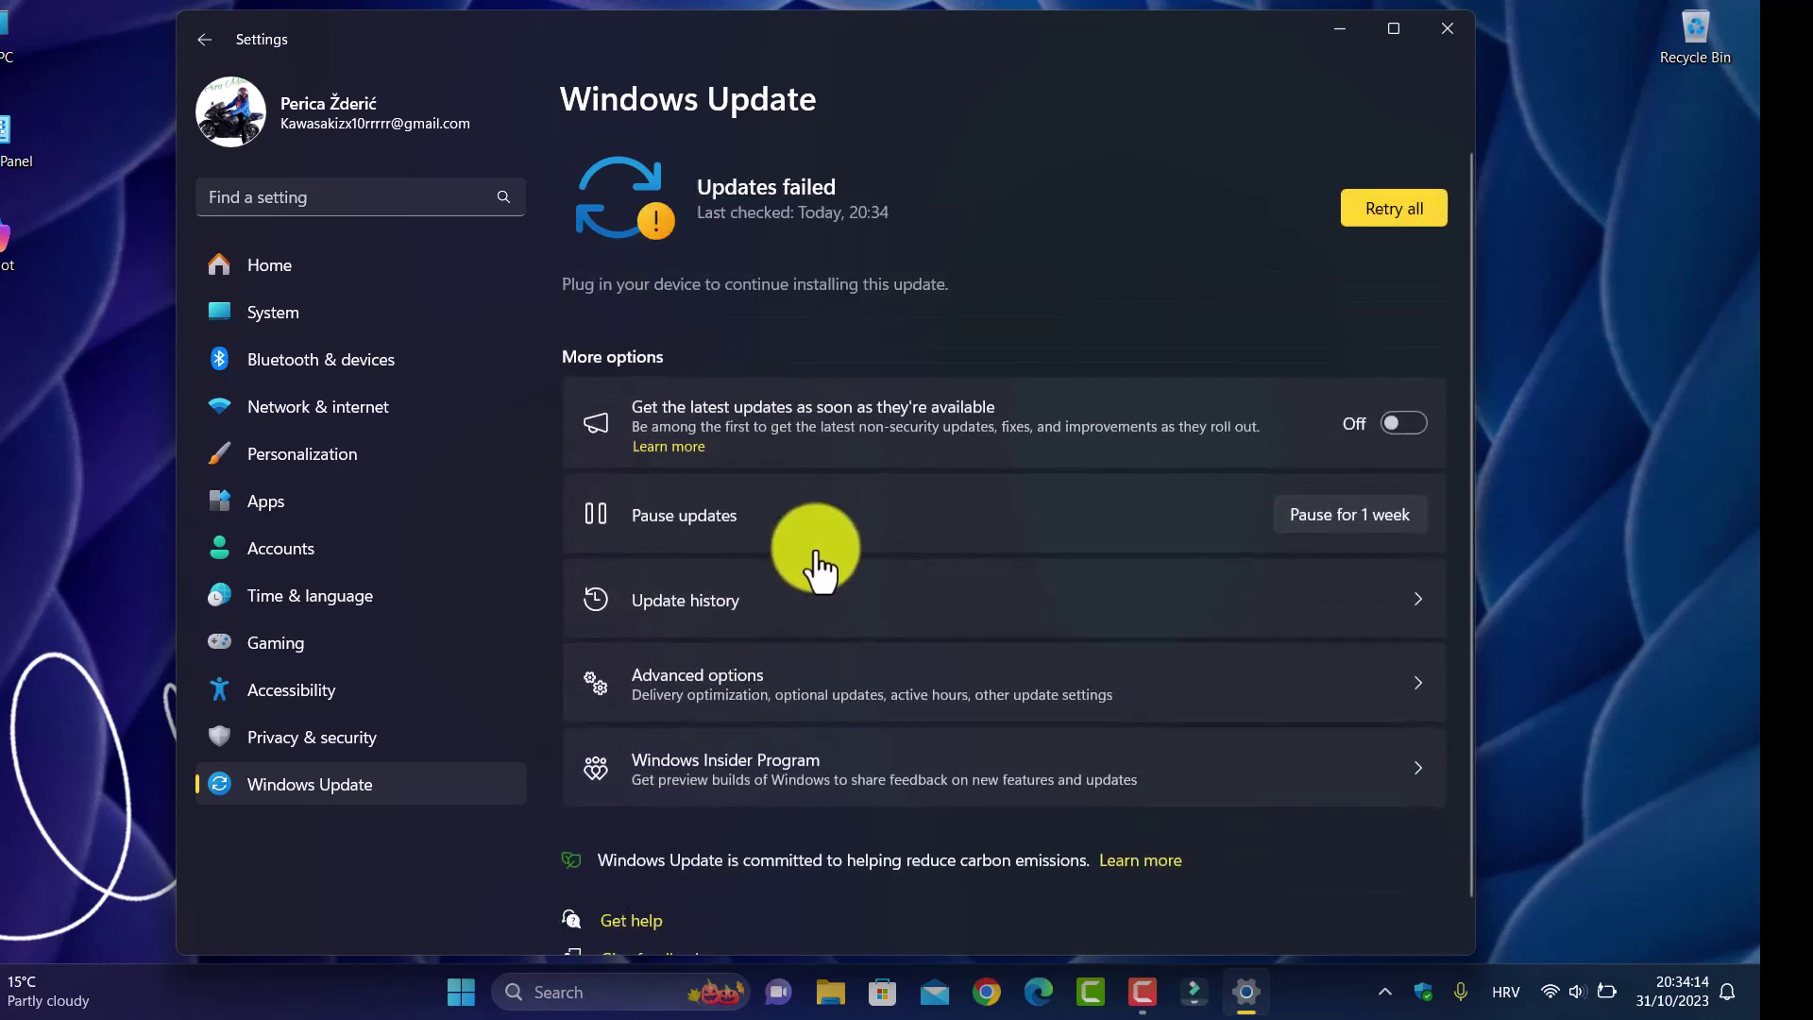
pyautogui.click(1396, 209)
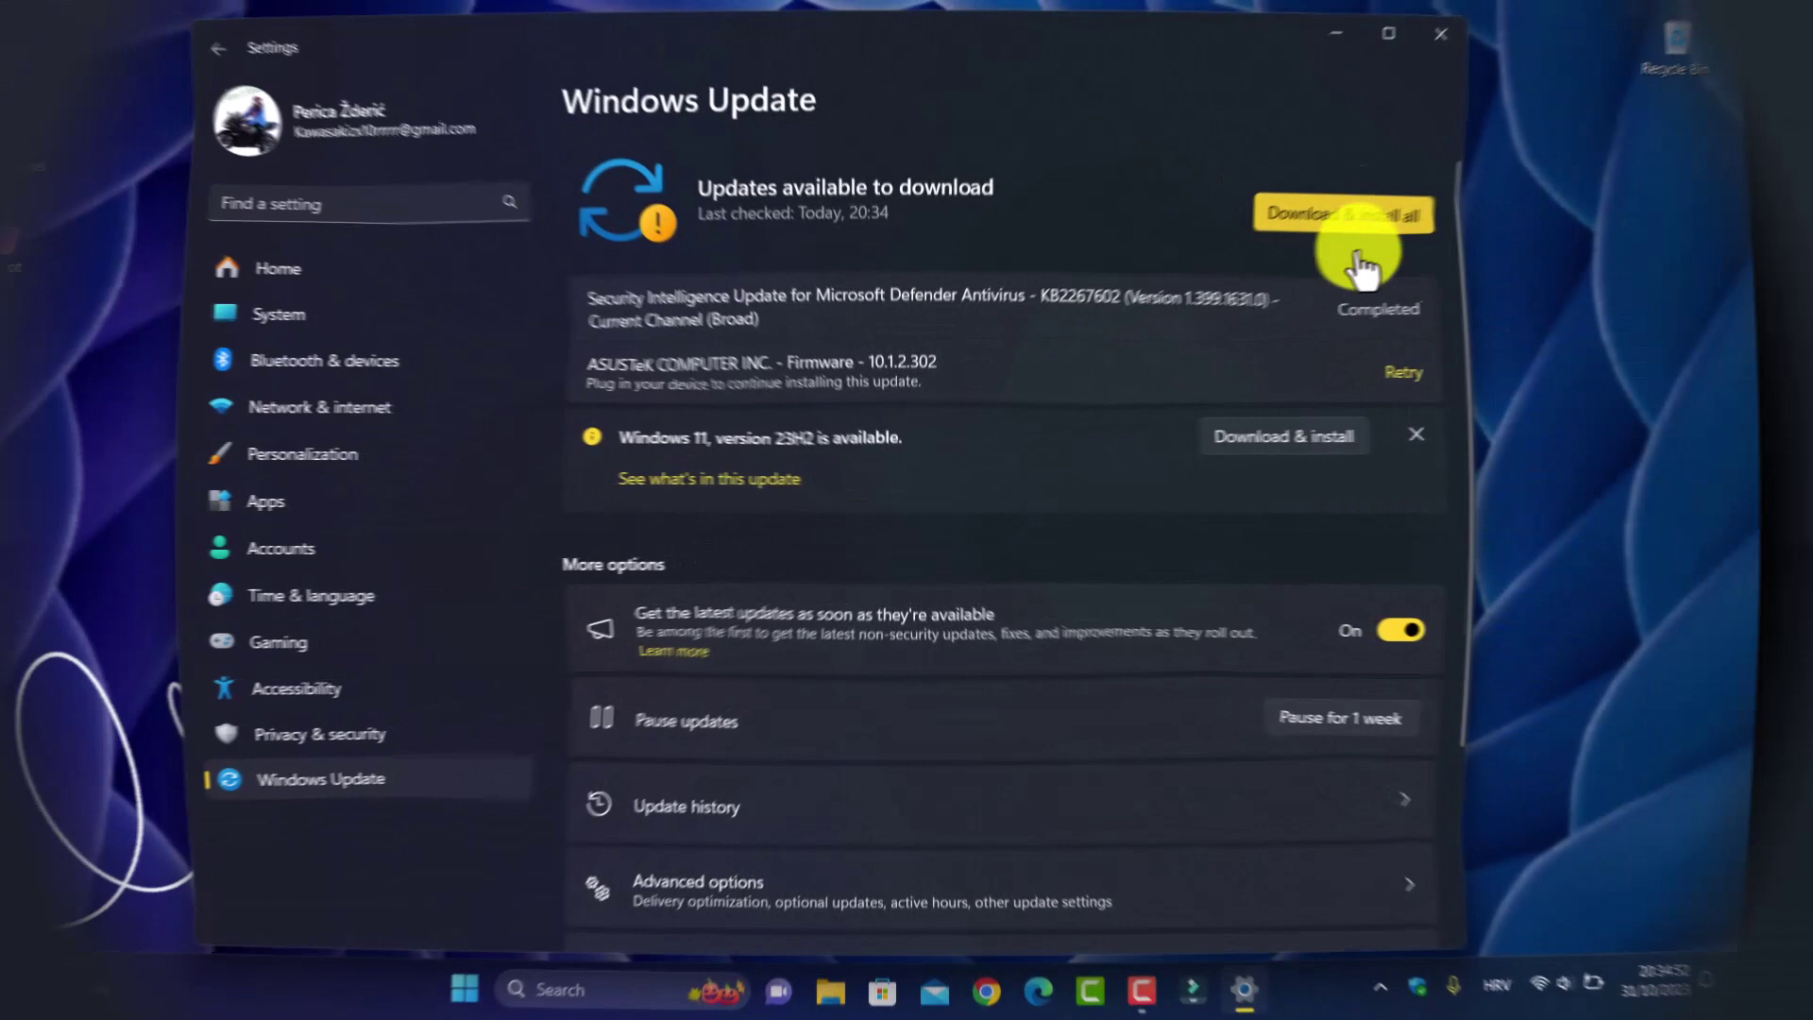
# Start downloading all updates, read Microsoft's 23H2 feature overview, then return to Windows Update
pyautogui.click(1355, 212)
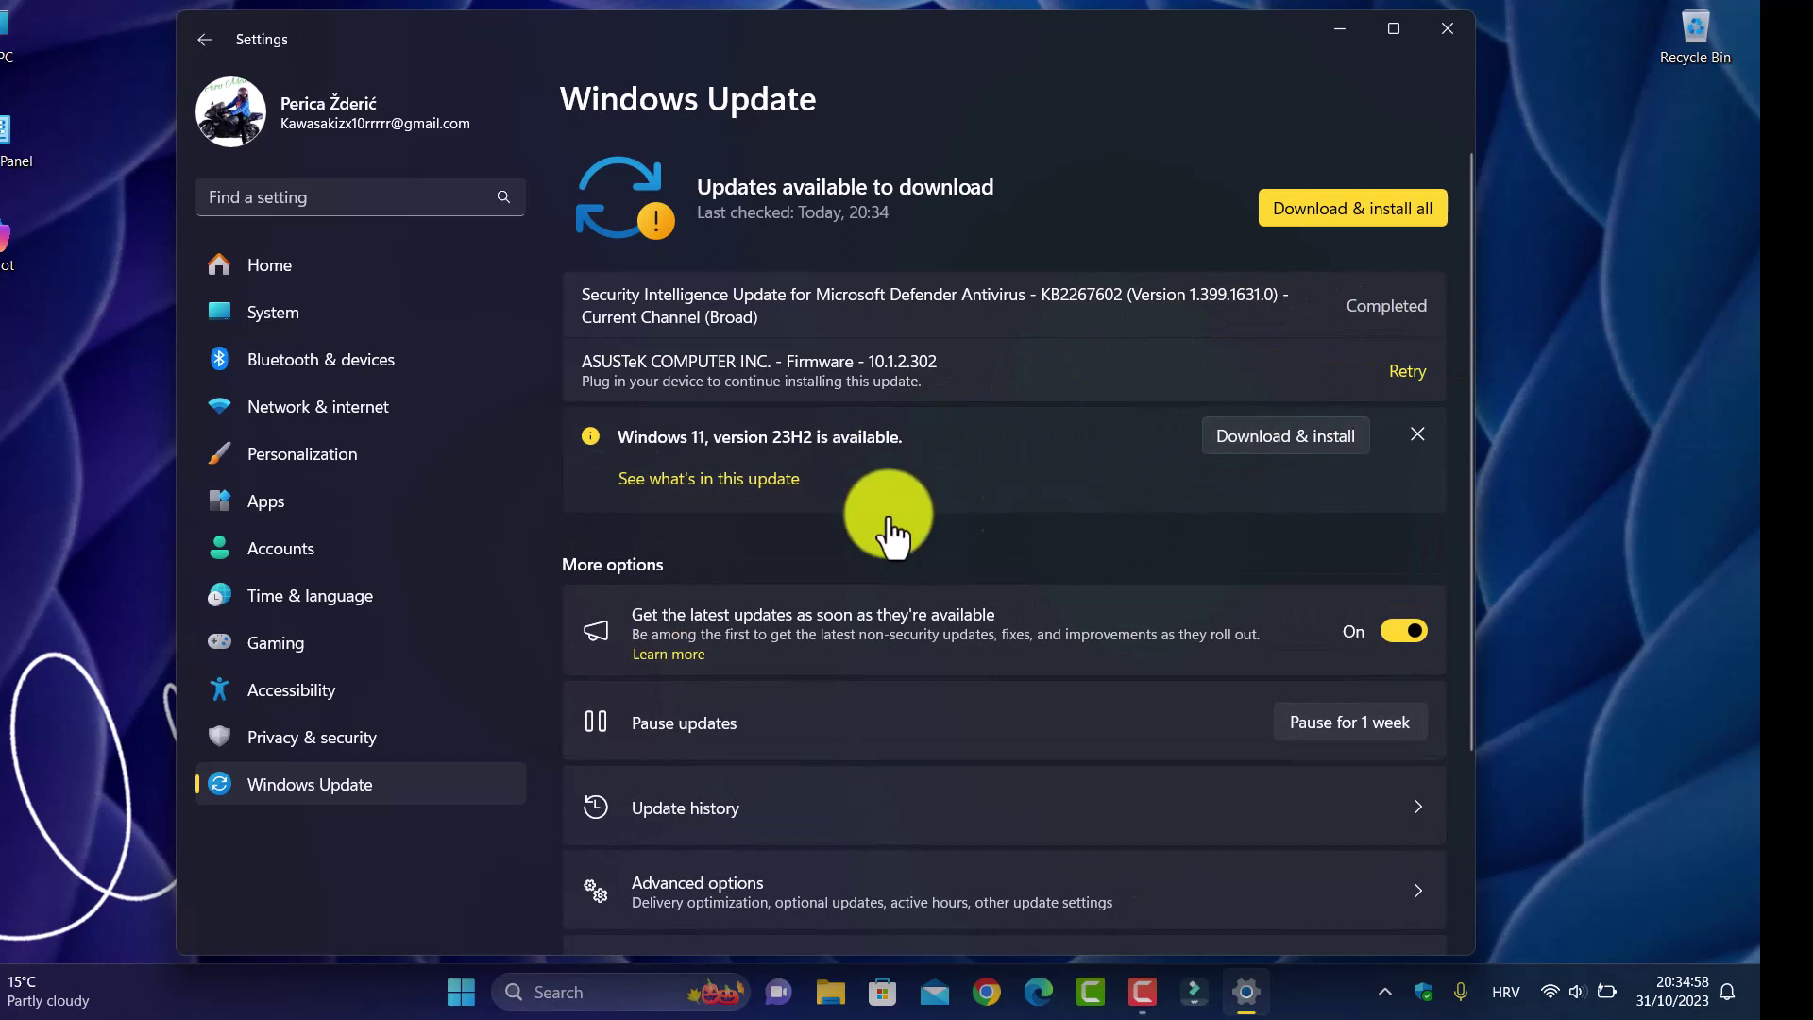
pyautogui.click(716, 482)
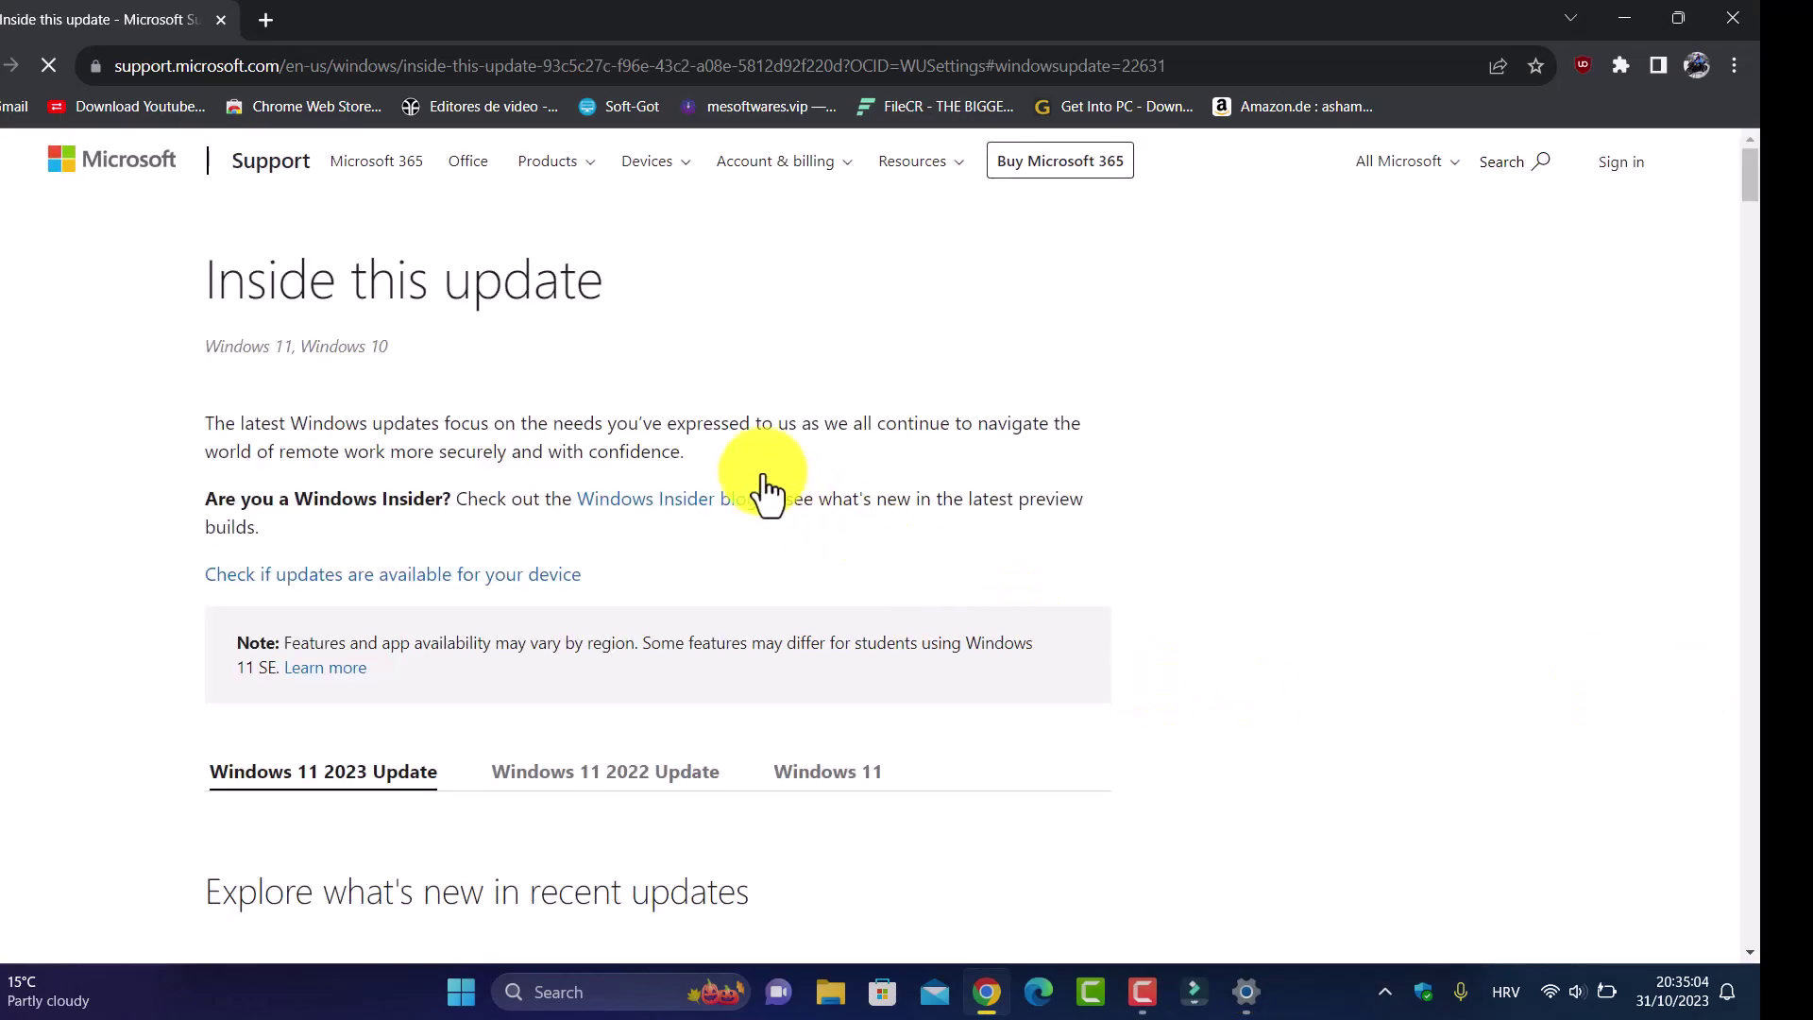
pyautogui.scroll(-5, 10, 538)
pyautogui.scroll(-4, 58, 534)
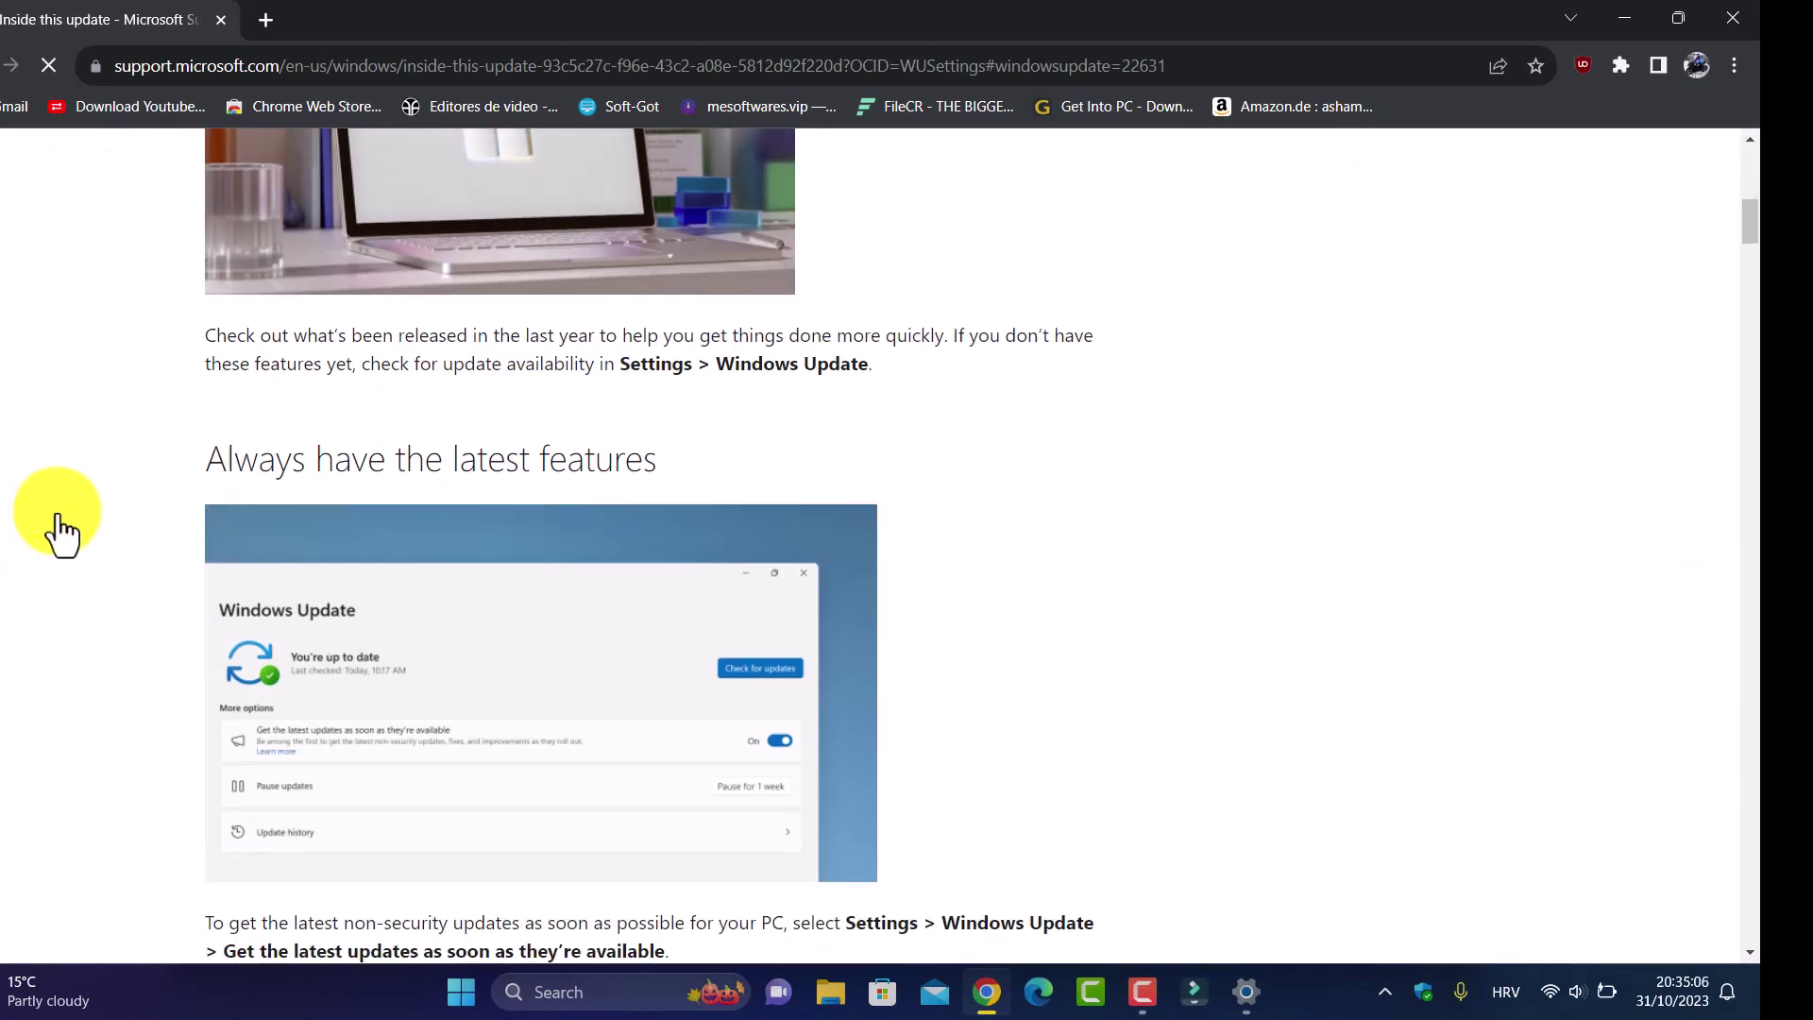
pyautogui.scroll(-4, 58, 533)
pyautogui.scroll(-2, 66, 536)
pyautogui.scroll(-3, 62, 529)
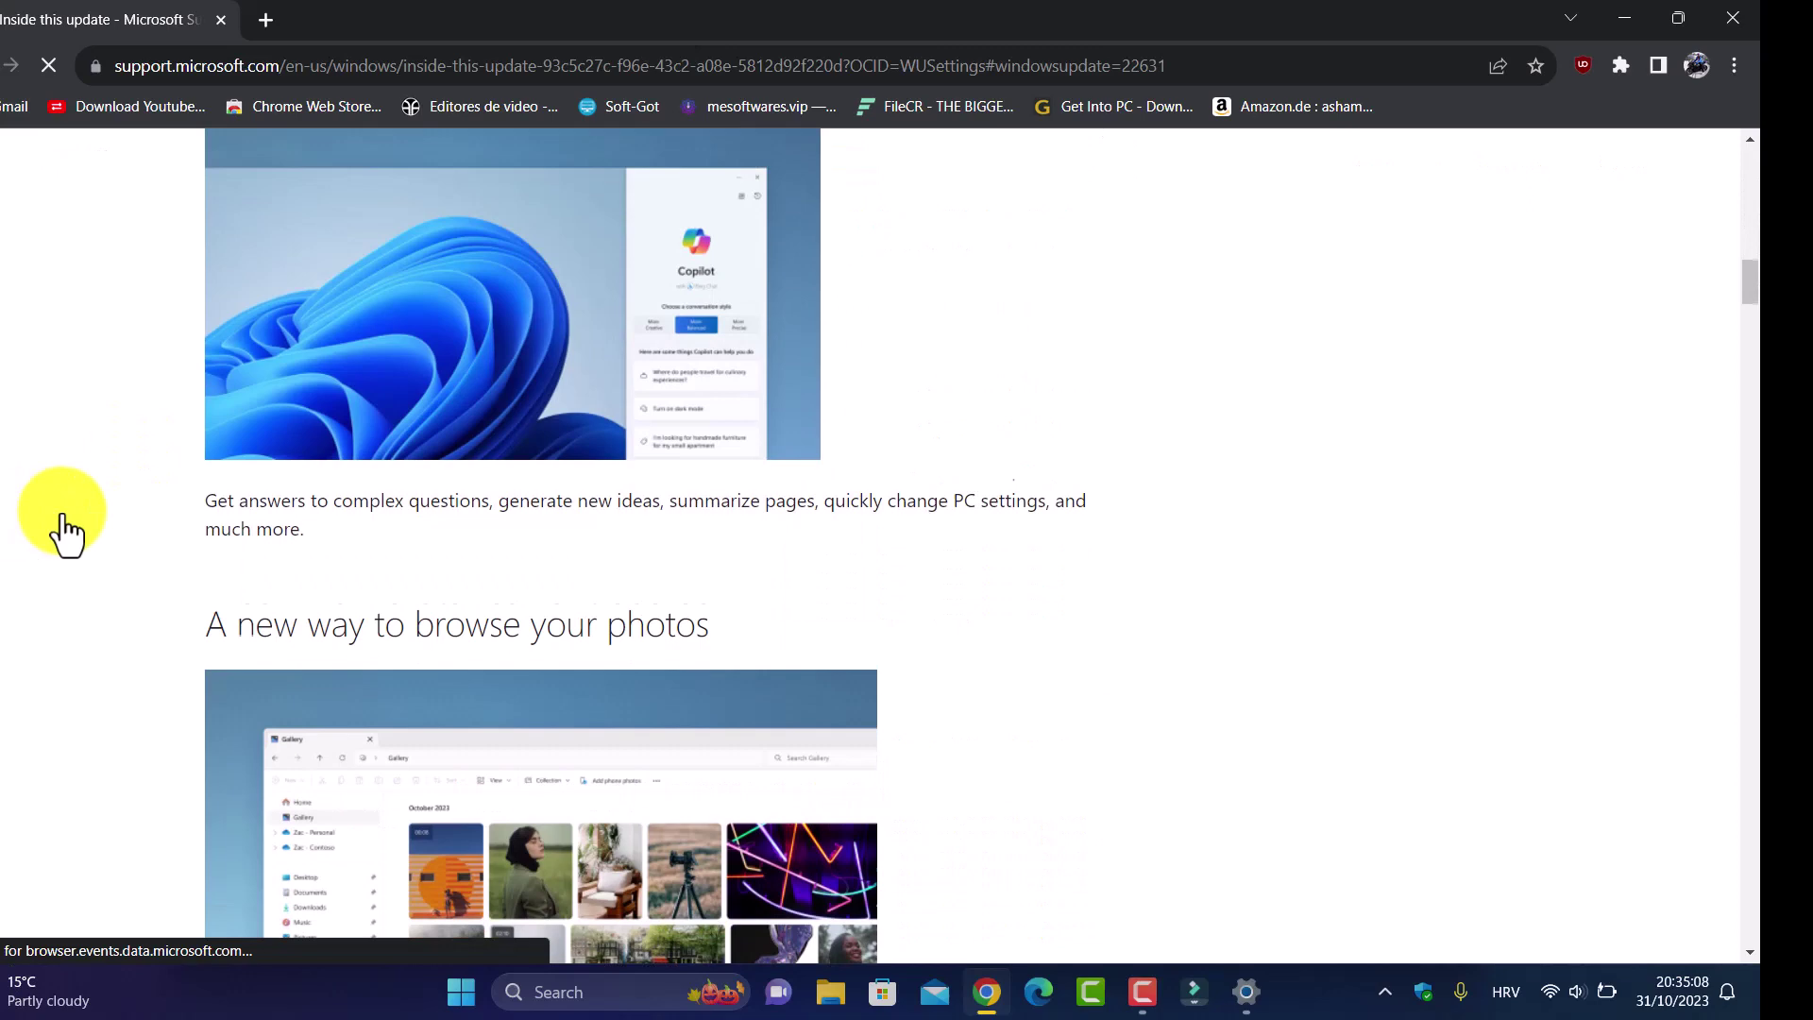
pyautogui.scroll(-3, 62, 529)
pyautogui.scroll(-4, 63, 529)
pyautogui.scroll(-3, 62, 529)
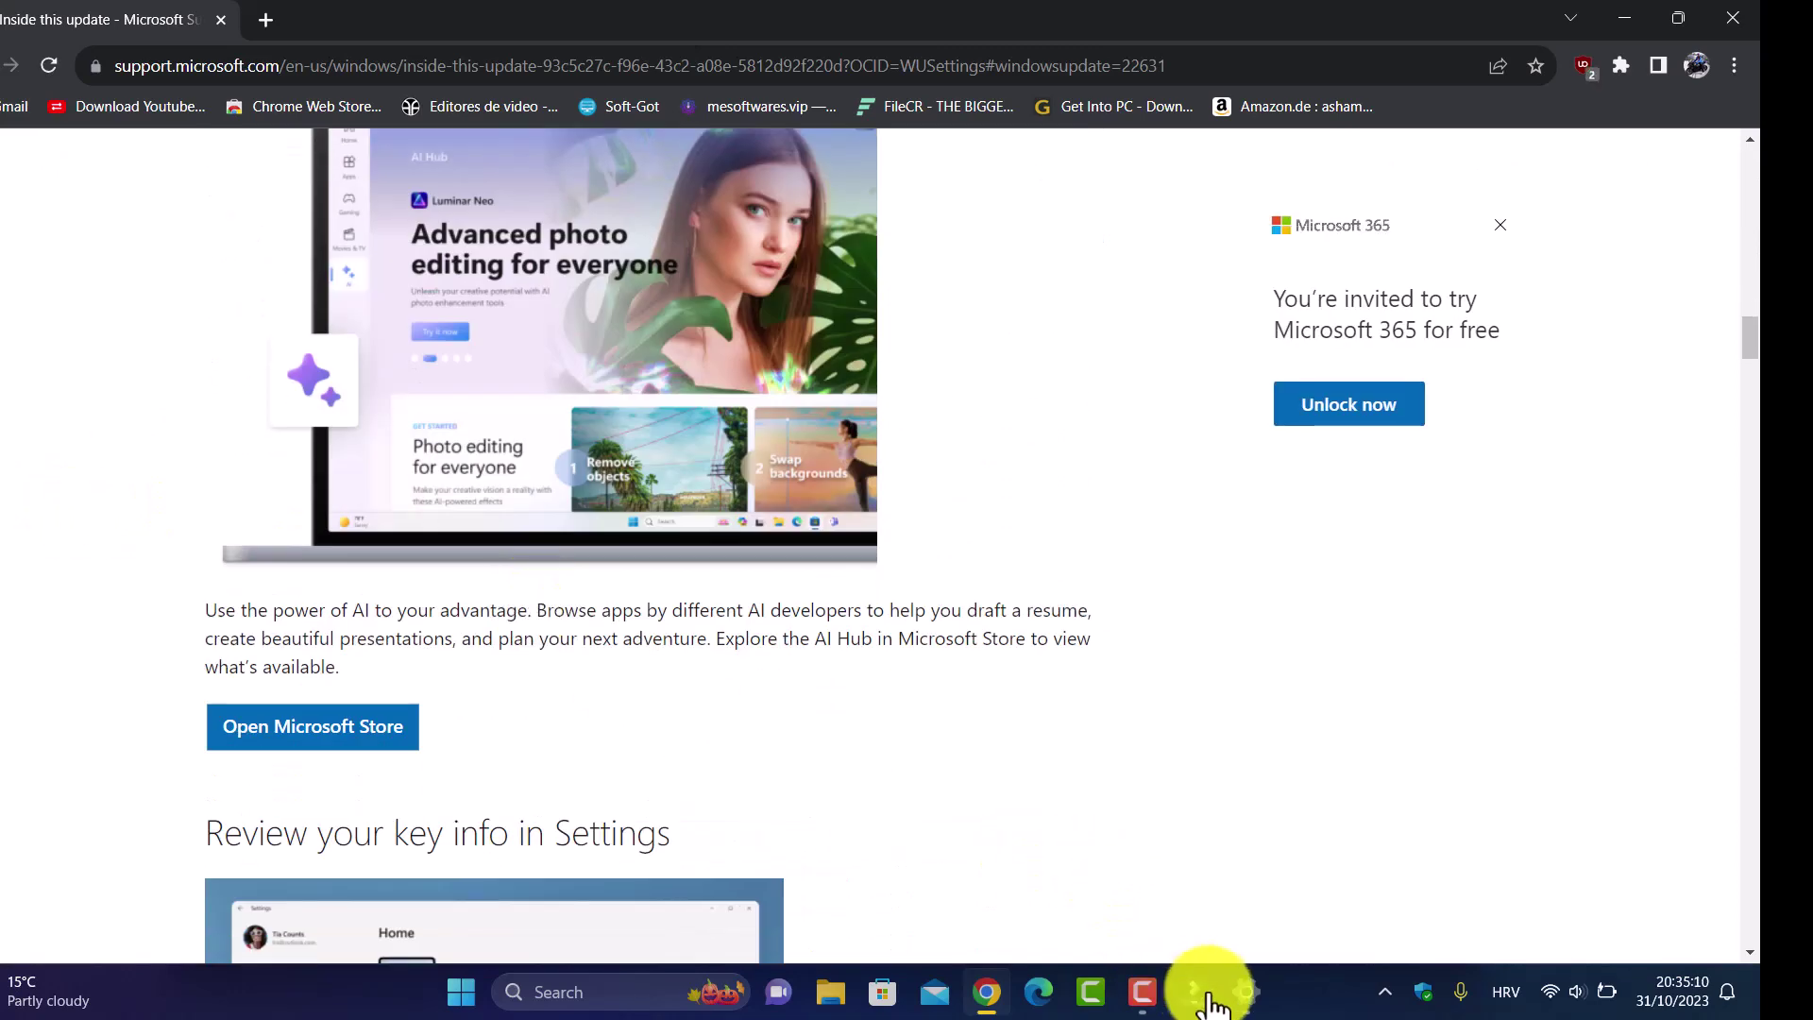
pyautogui.click(1246, 990)
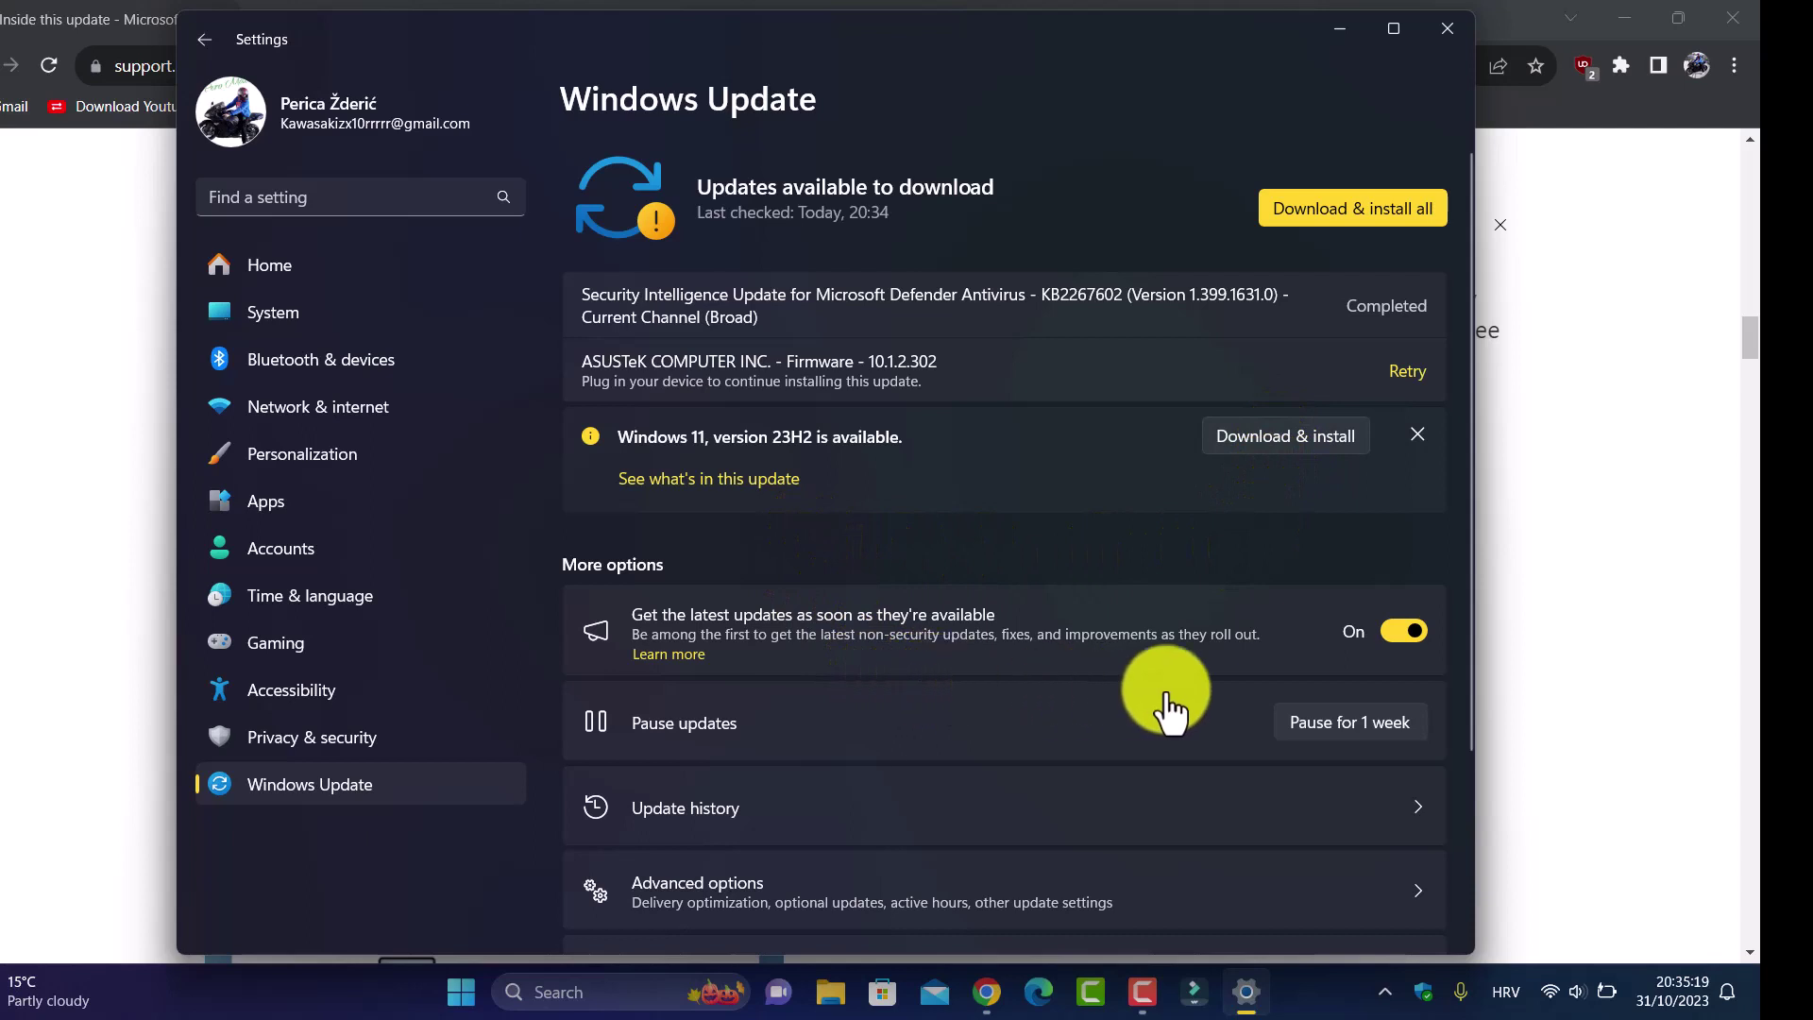
# Switch on early update access and bring the 23H2 support article back to front
pyautogui.click(1402, 632)
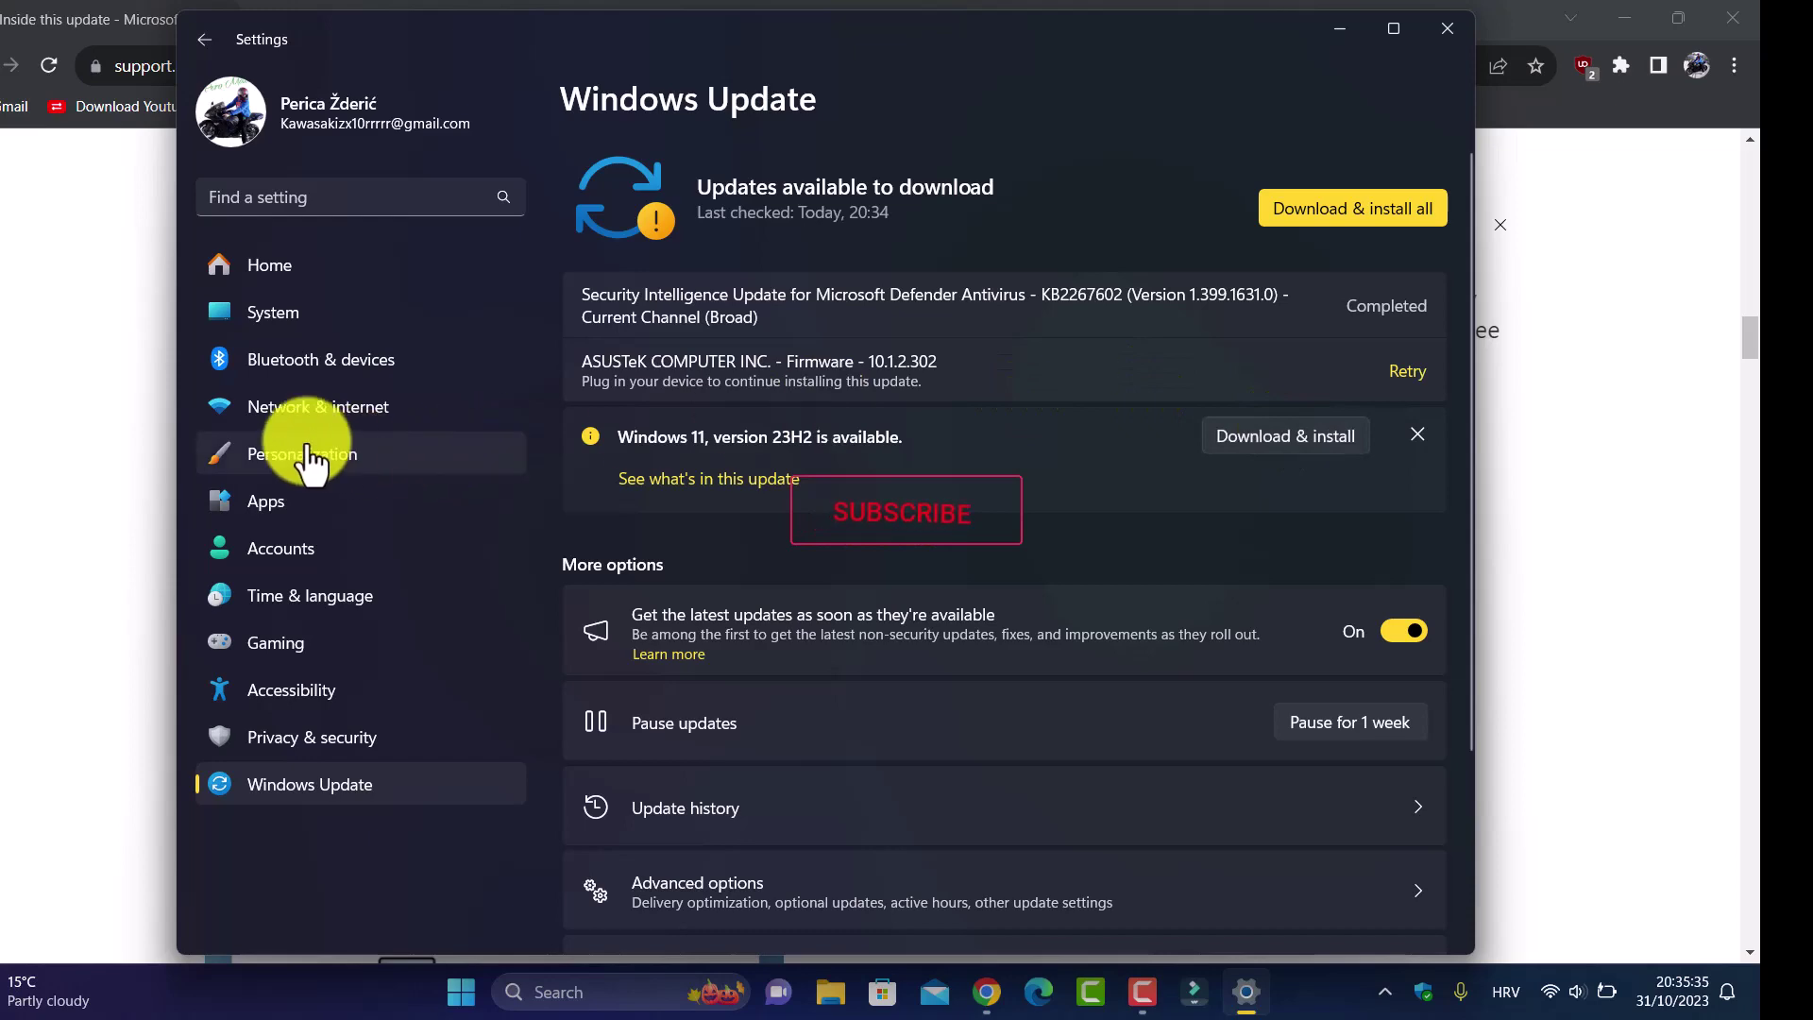
pyautogui.click(42, 490)
# Read through the Inside this update article, then follow its check-for-updates link
pyautogui.scroll(-1, 101, 536)
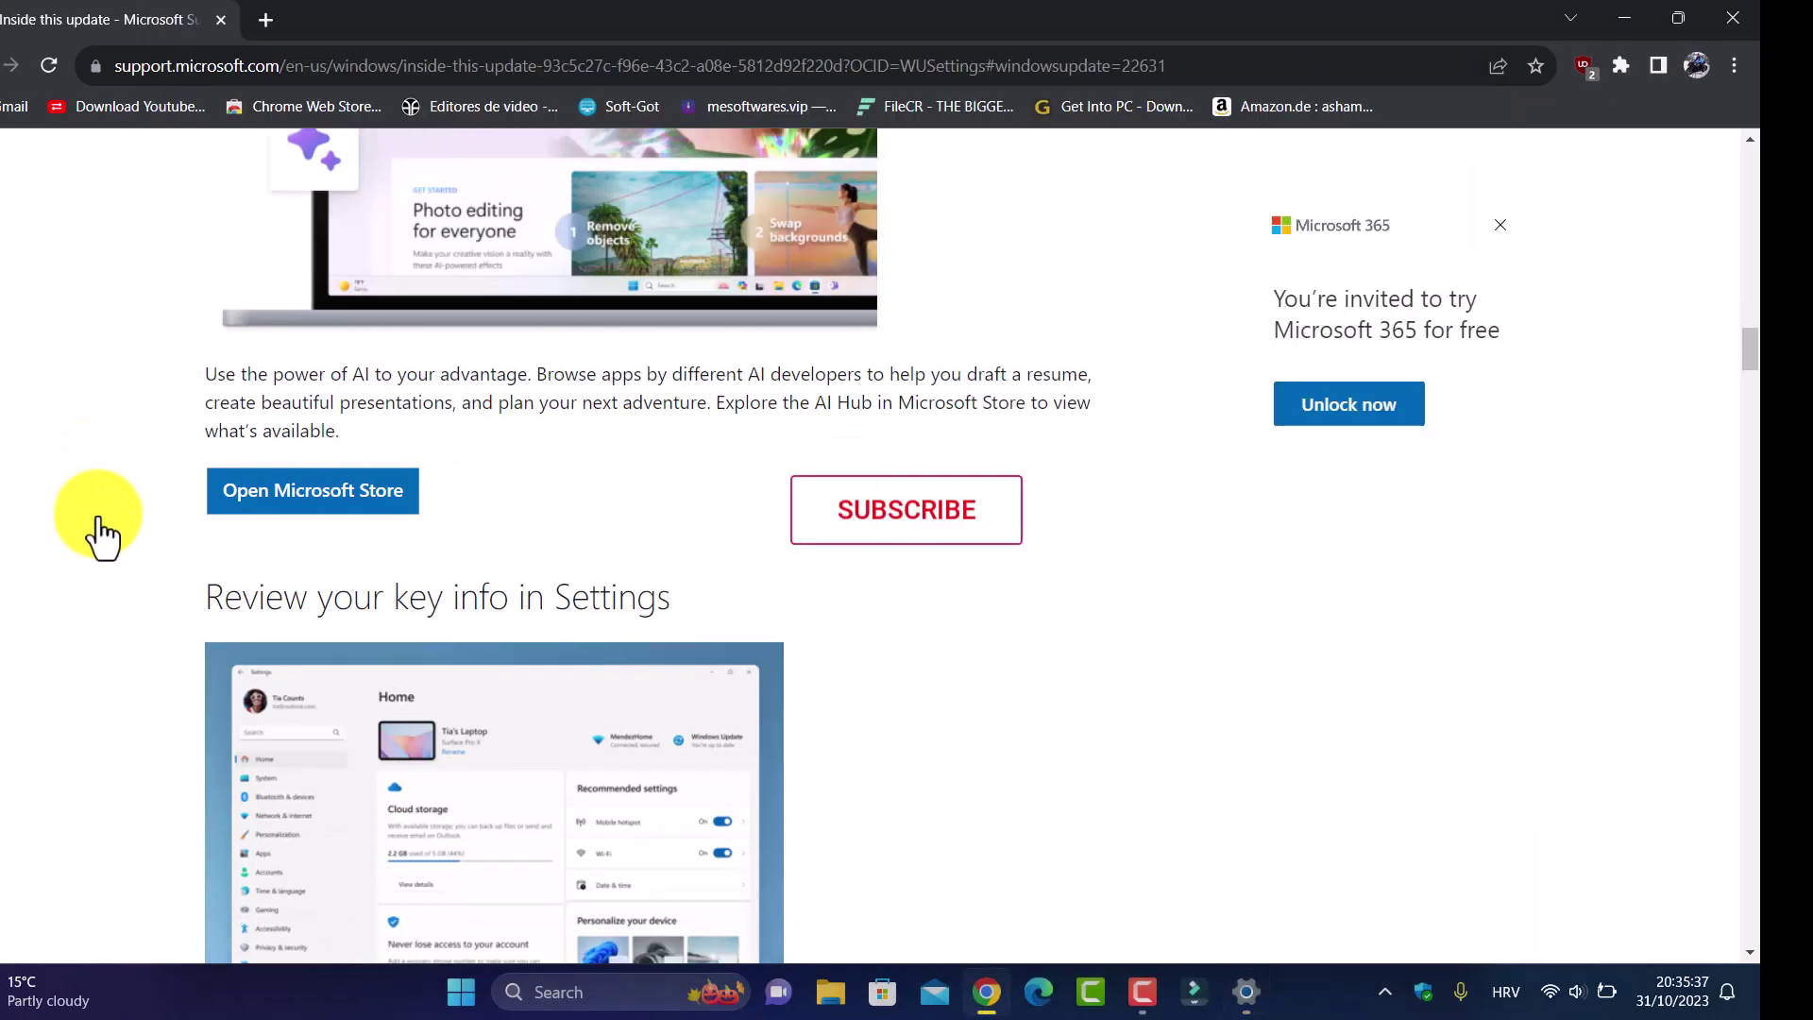
pyautogui.scroll(-1, 101, 535)
pyautogui.scroll(-1, 103, 535)
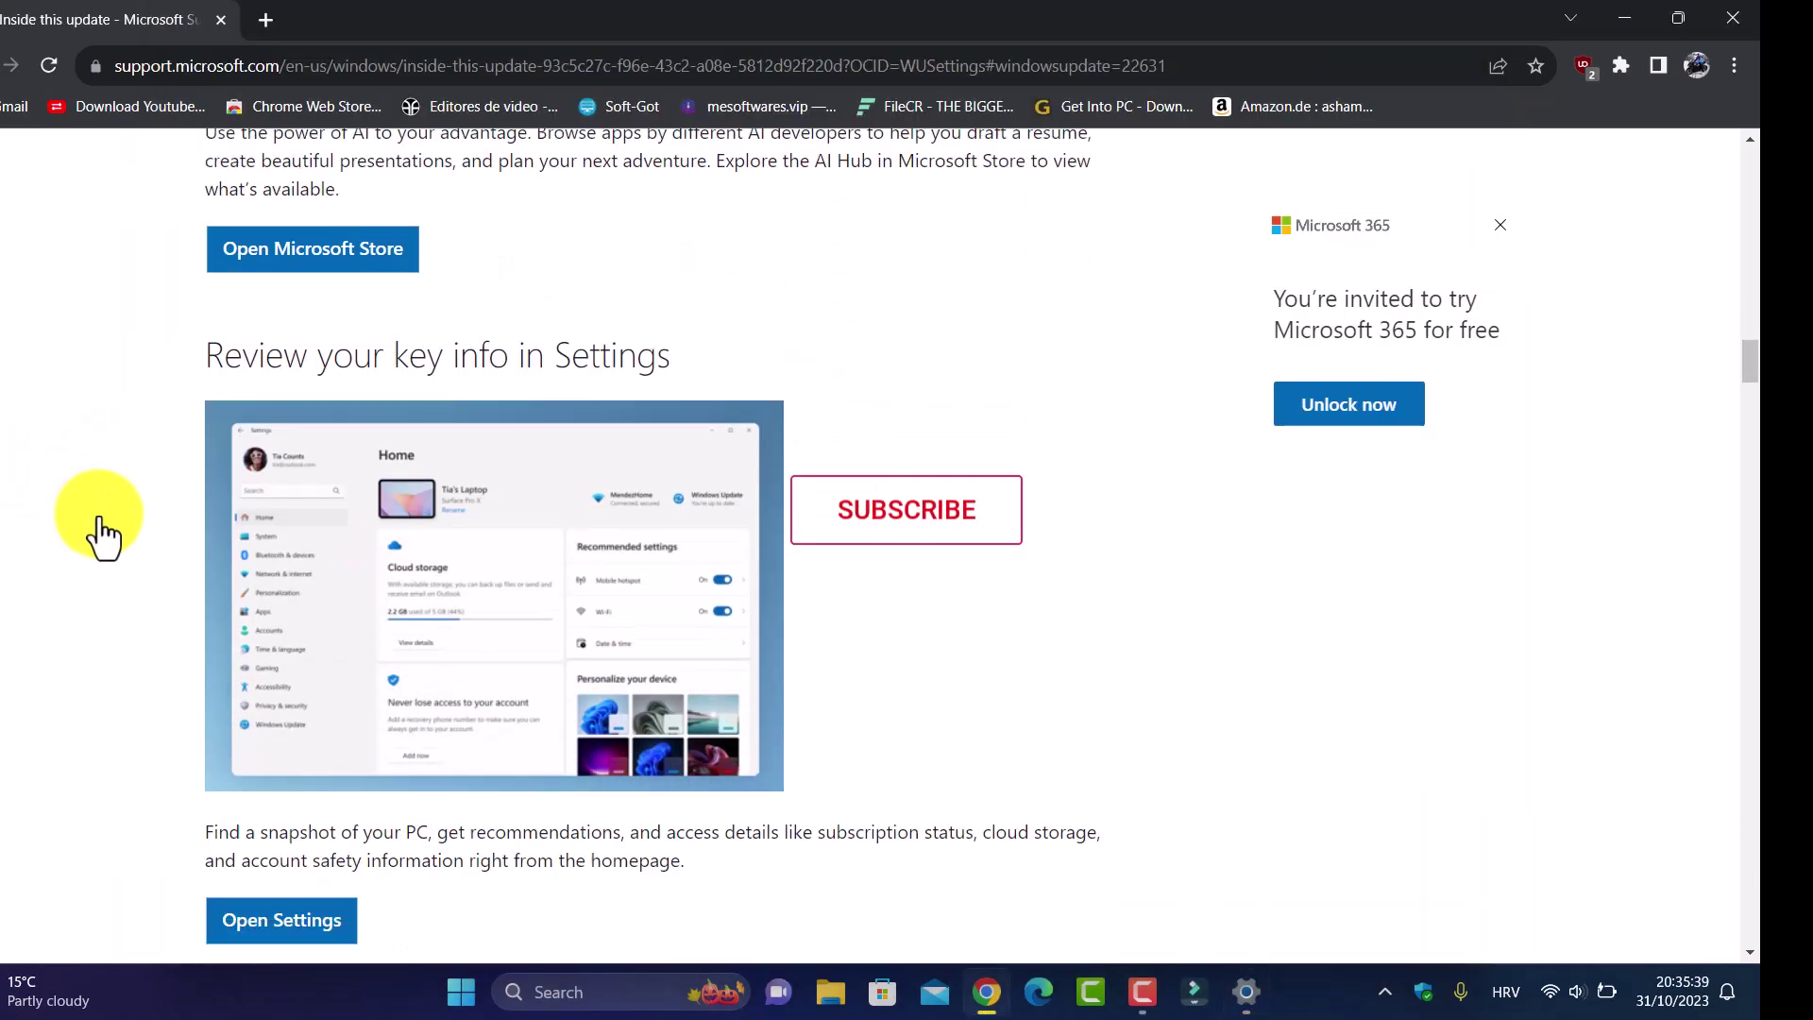
pyautogui.scroll(-4, 106, 535)
pyautogui.scroll(-1, 110, 536)
pyautogui.scroll(-2, 111, 535)
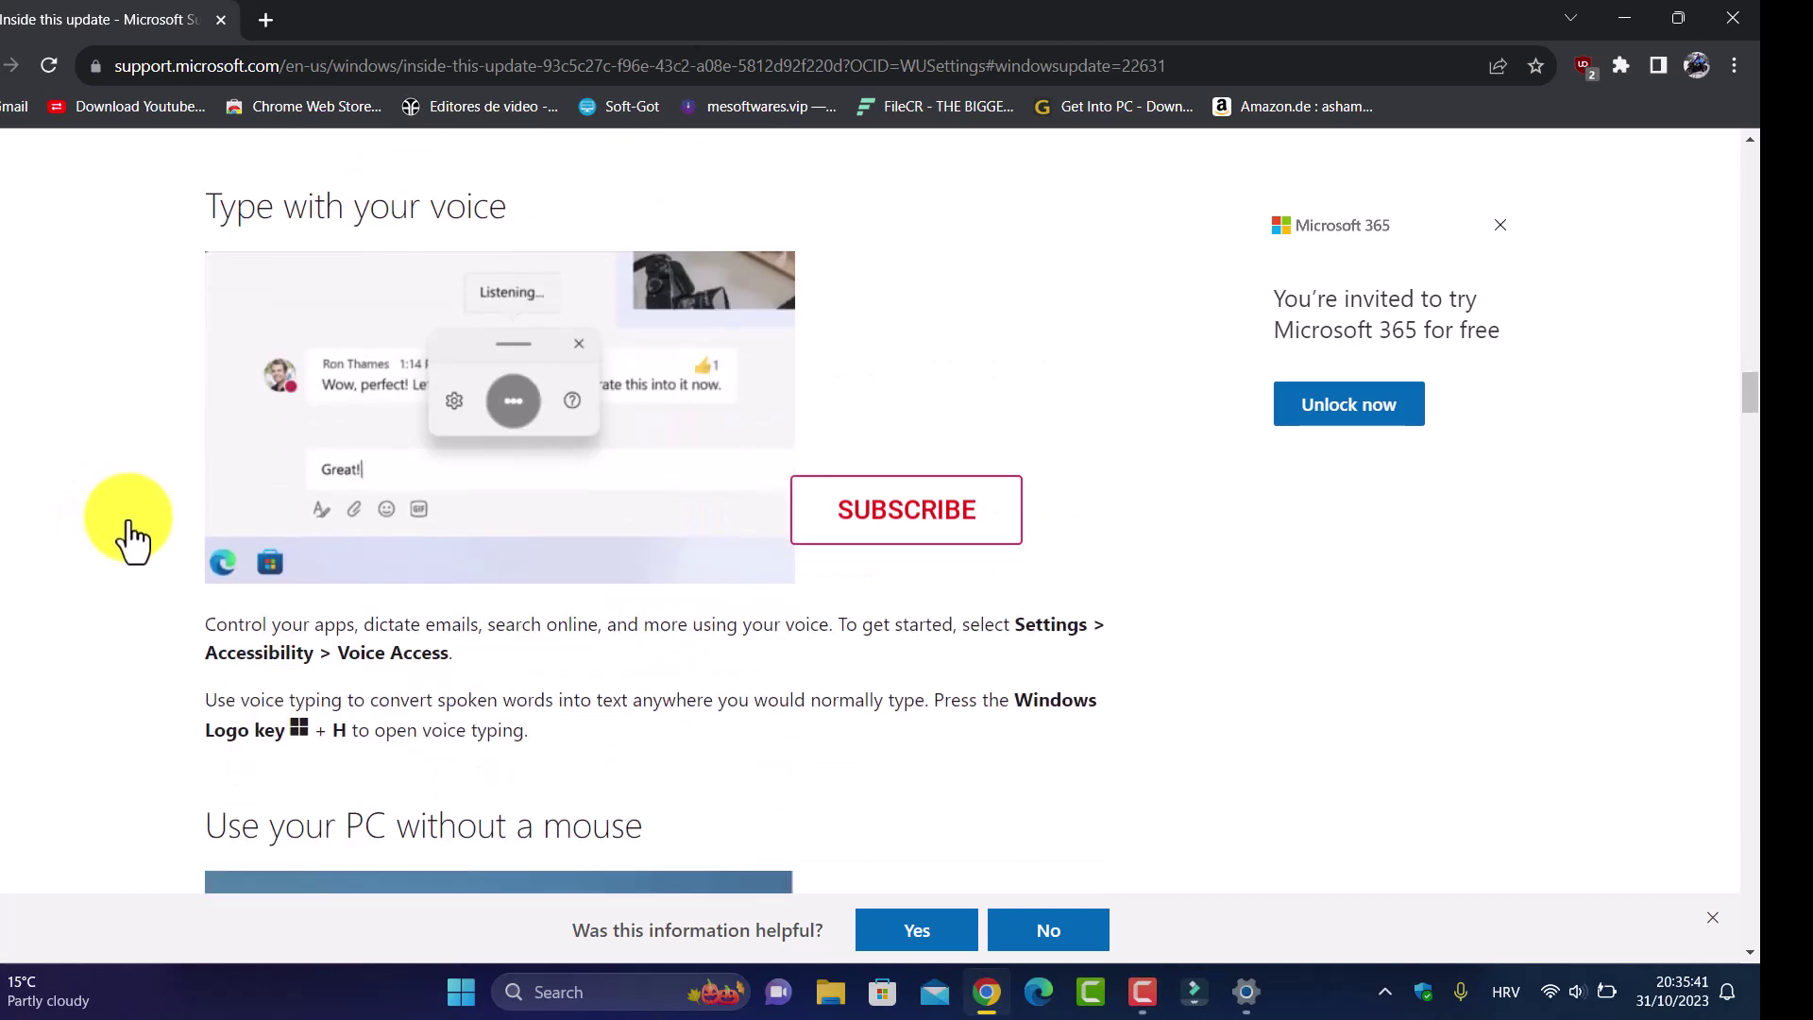
pyautogui.scroll(-2, 130, 535)
pyautogui.scroll(-2, 130, 536)
pyautogui.scroll(-2, 129, 536)
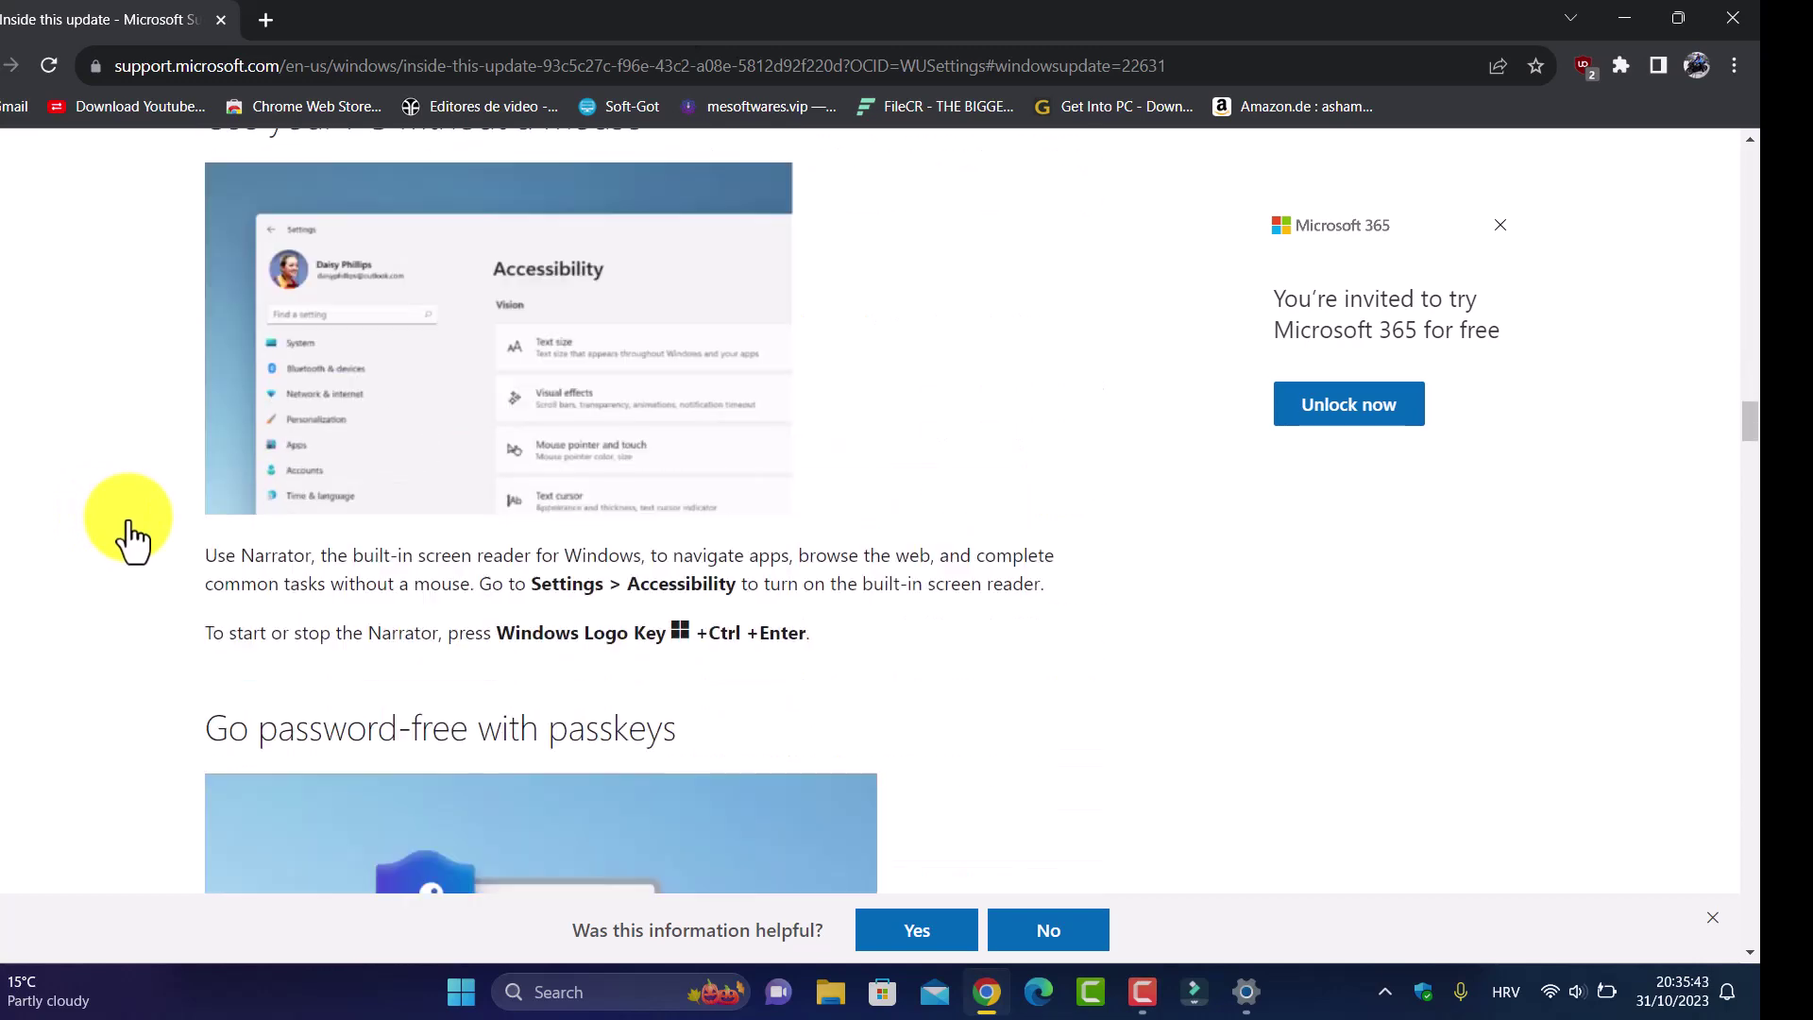
pyautogui.scroll(-1, 129, 535)
pyautogui.scroll(-2, 130, 535)
pyautogui.scroll(-3, 130, 536)
pyautogui.scroll(-3, 133, 540)
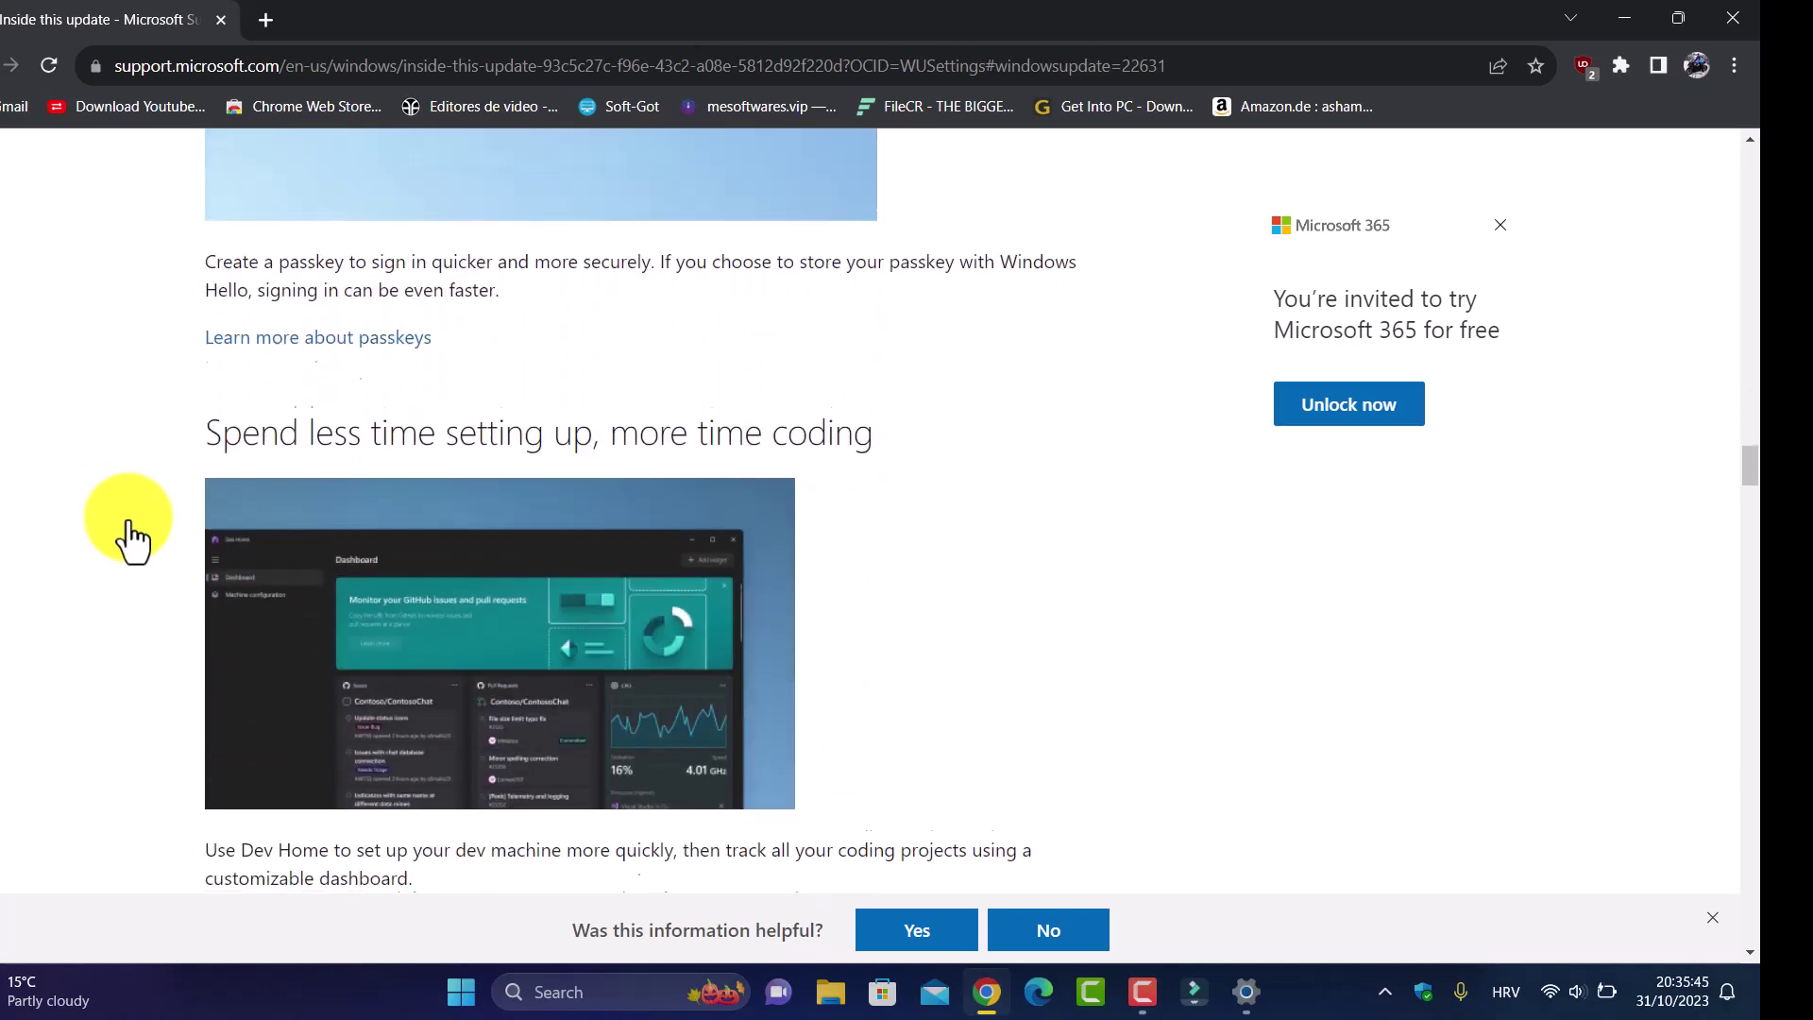
pyautogui.scroll(-3, 132, 540)
pyautogui.scroll(-2, 132, 540)
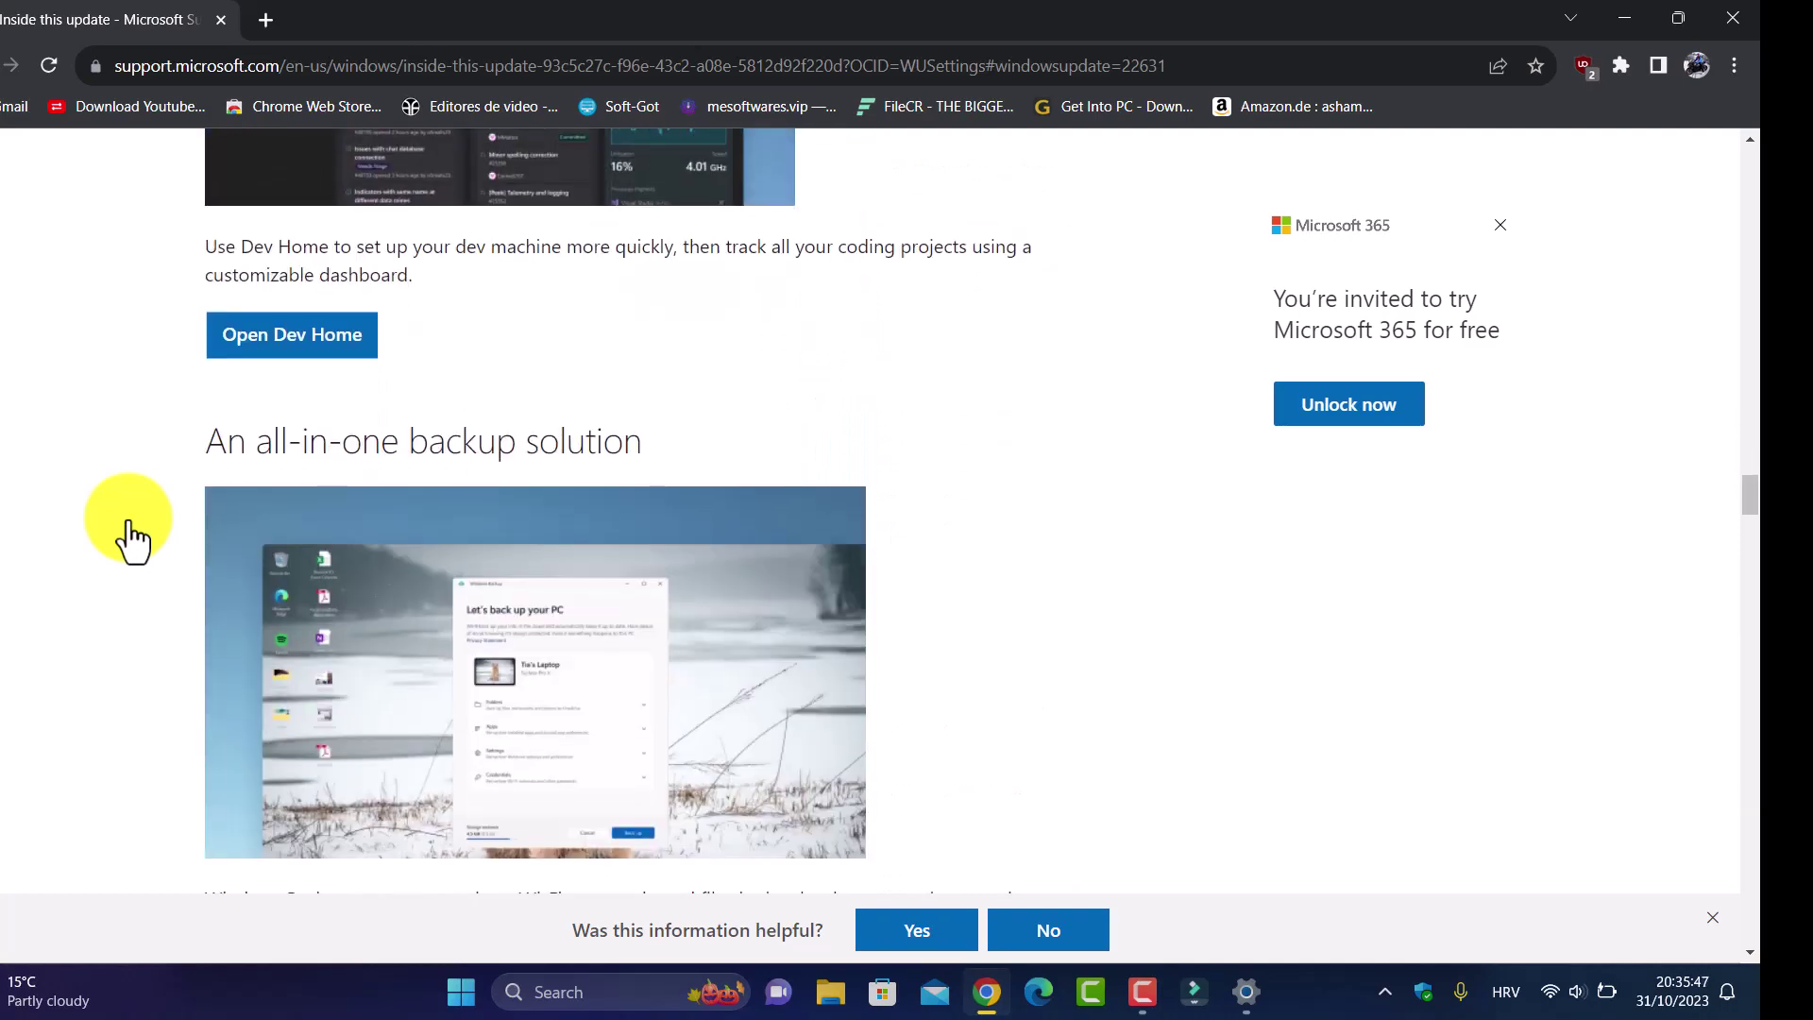
pyautogui.scroll(-2, 132, 541)
pyautogui.scroll(-3, 132, 540)
pyautogui.scroll(-2, 132, 540)
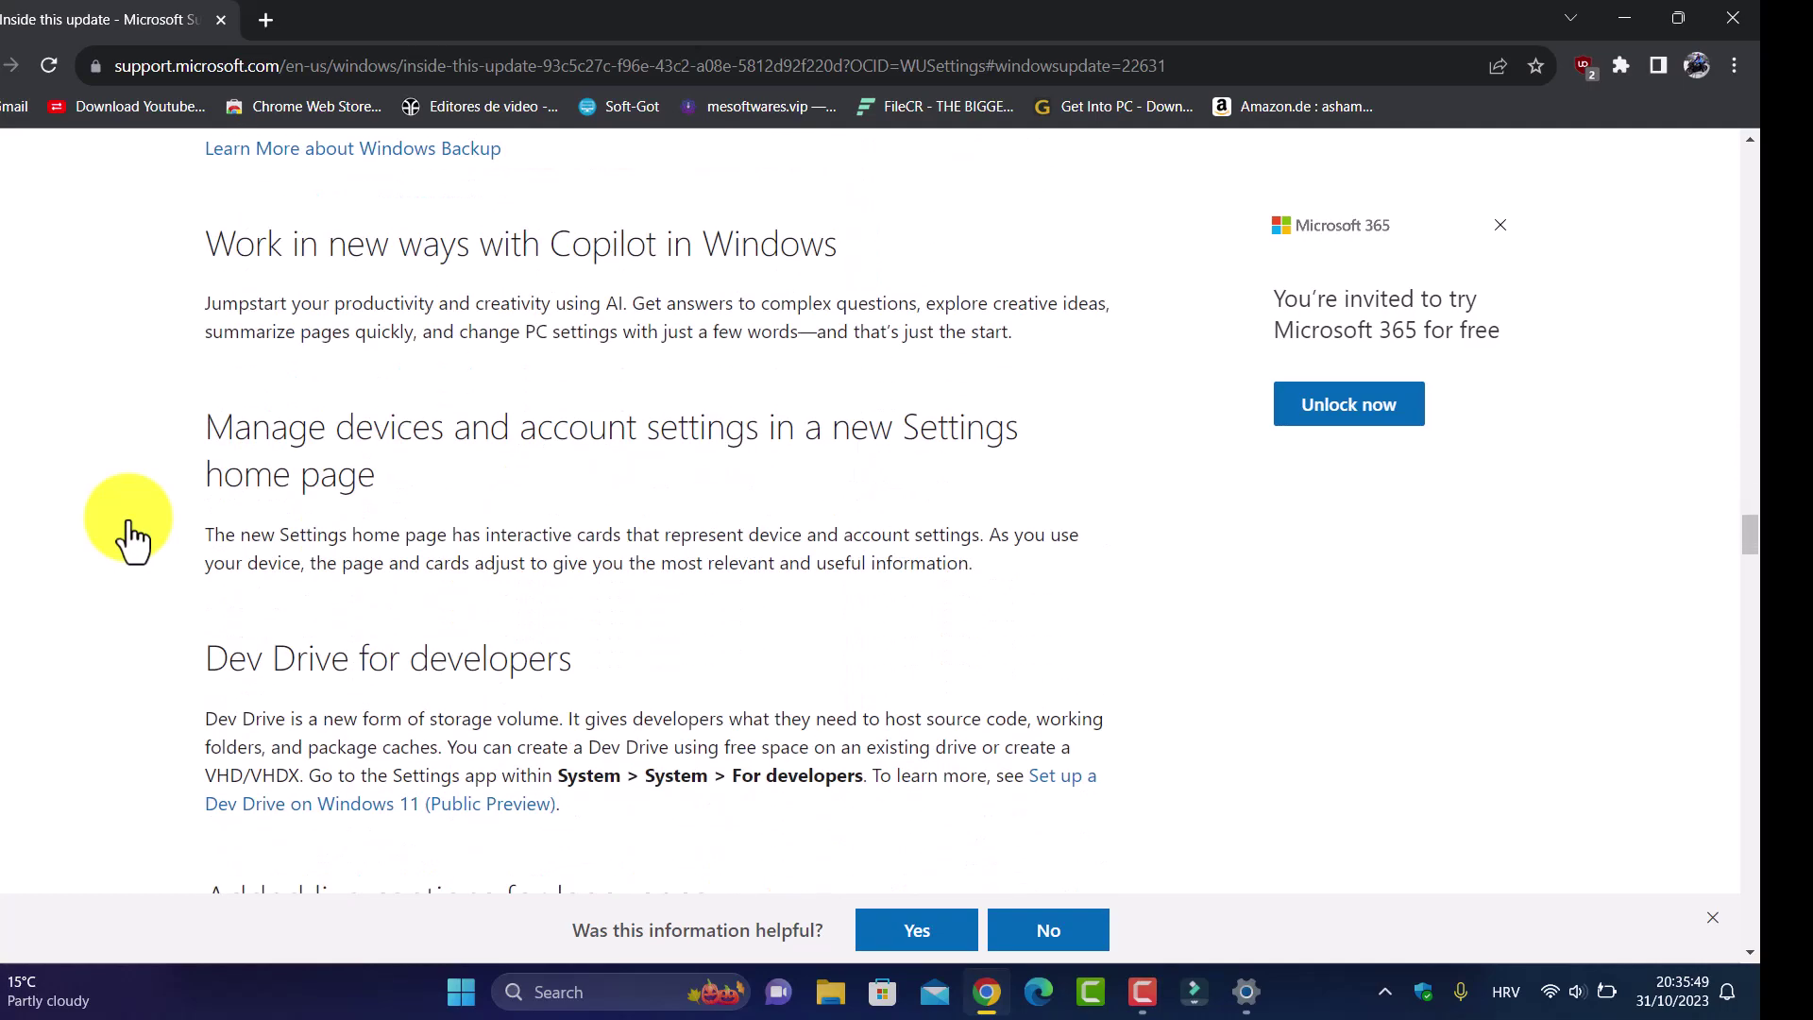
pyautogui.scroll(-2, 132, 540)
pyautogui.scroll(-2, 133, 540)
pyautogui.scroll(-1, 132, 540)
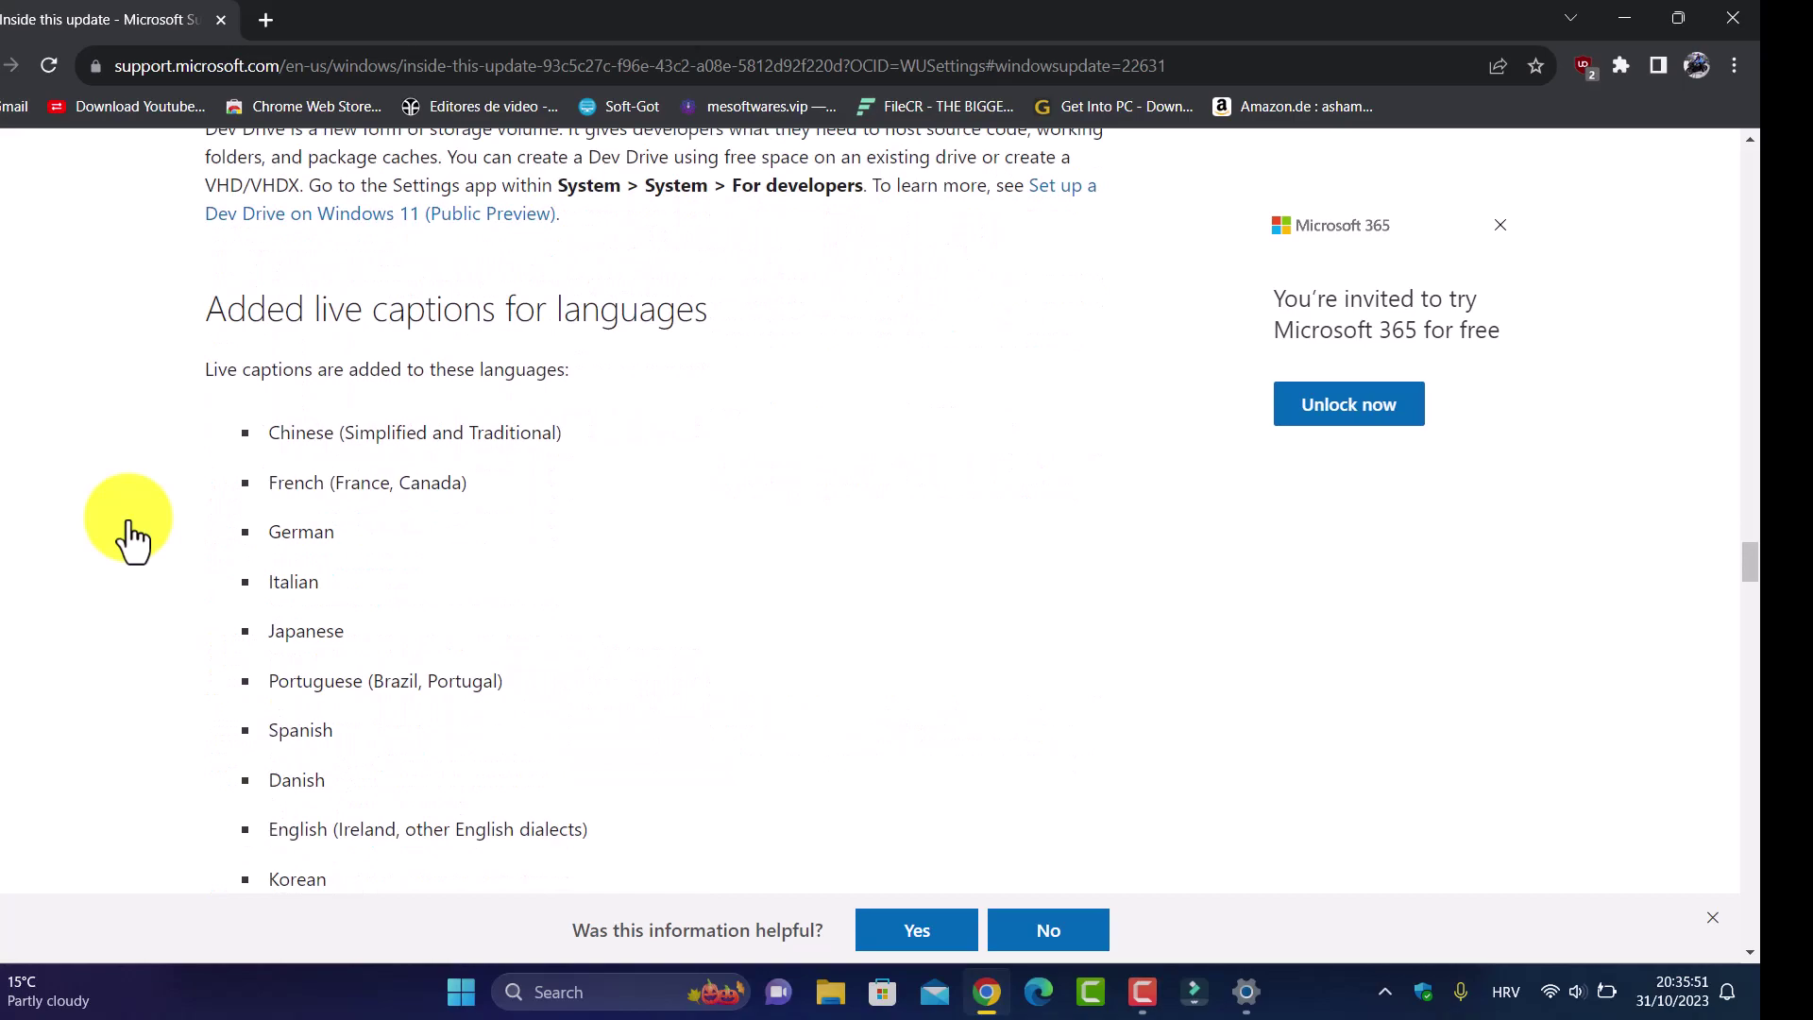
pyautogui.scroll(-3, 132, 540)
pyautogui.scroll(-4, 141, 543)
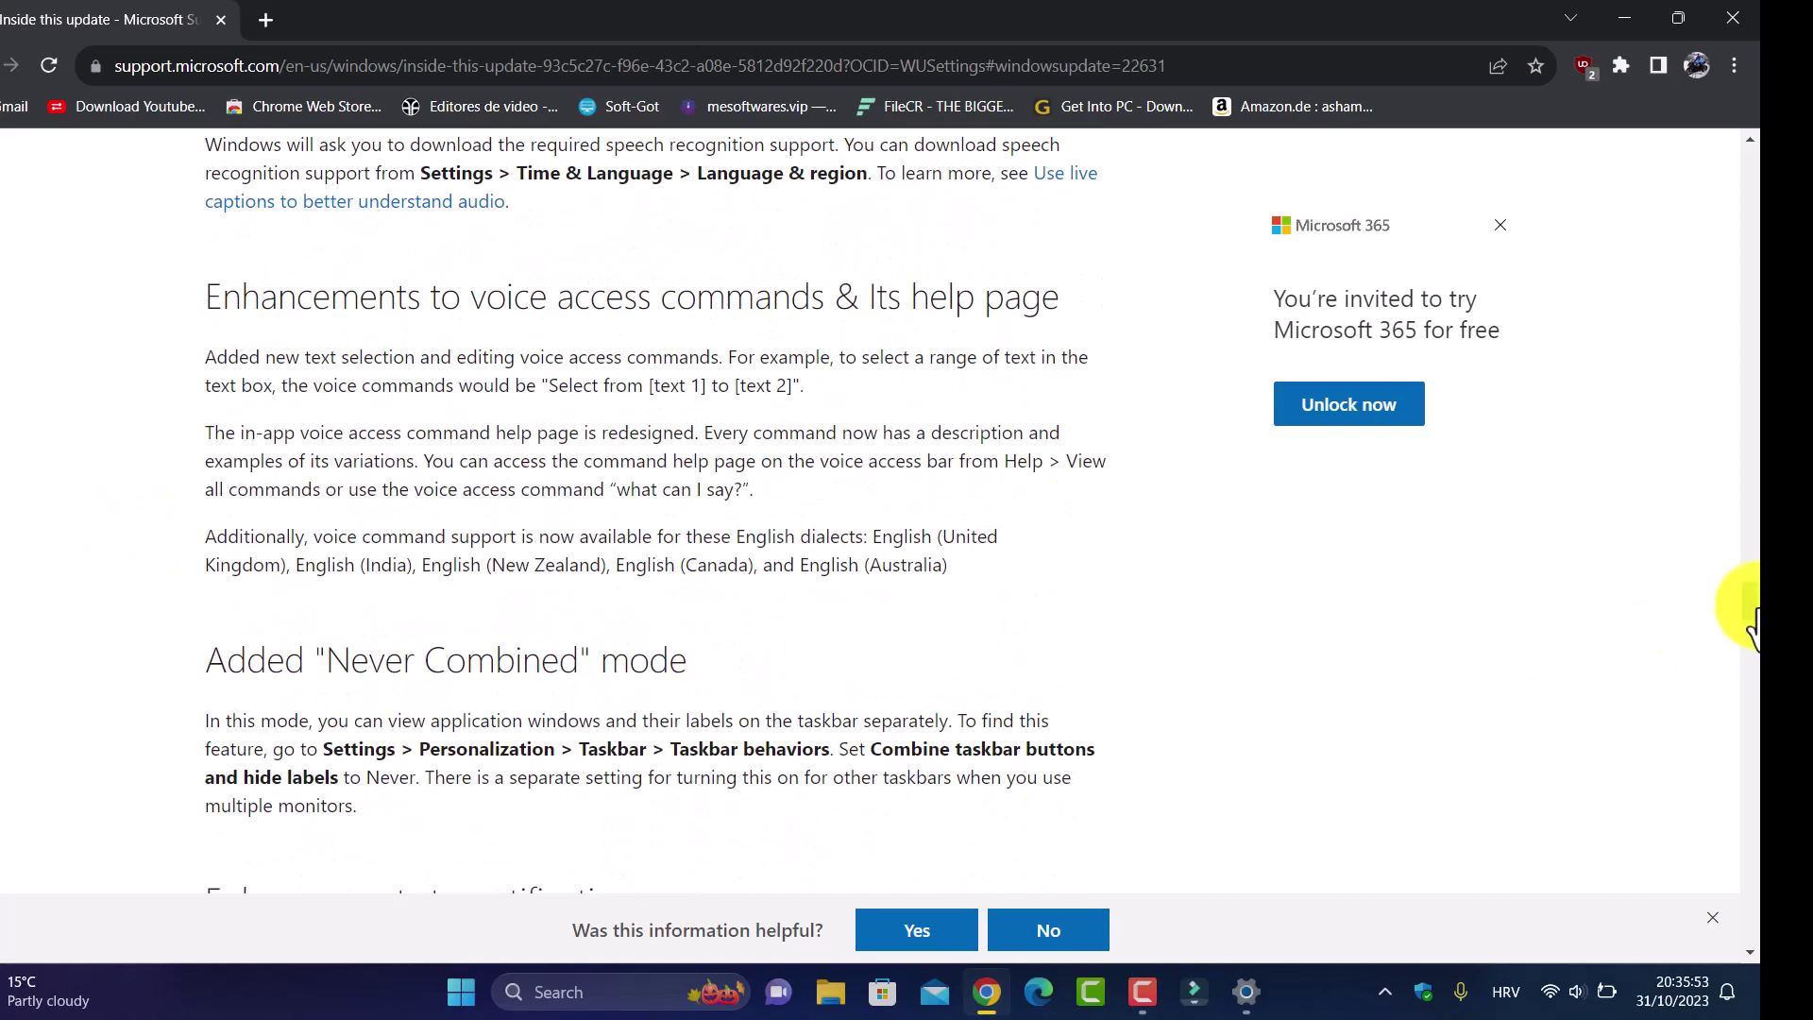
pyautogui.moveTo(1750, 609)
pyautogui.mouseDown()
pyautogui.moveTo(1750, 859)
pyautogui.moveTo(1748, 151)
pyautogui.mouseUp()
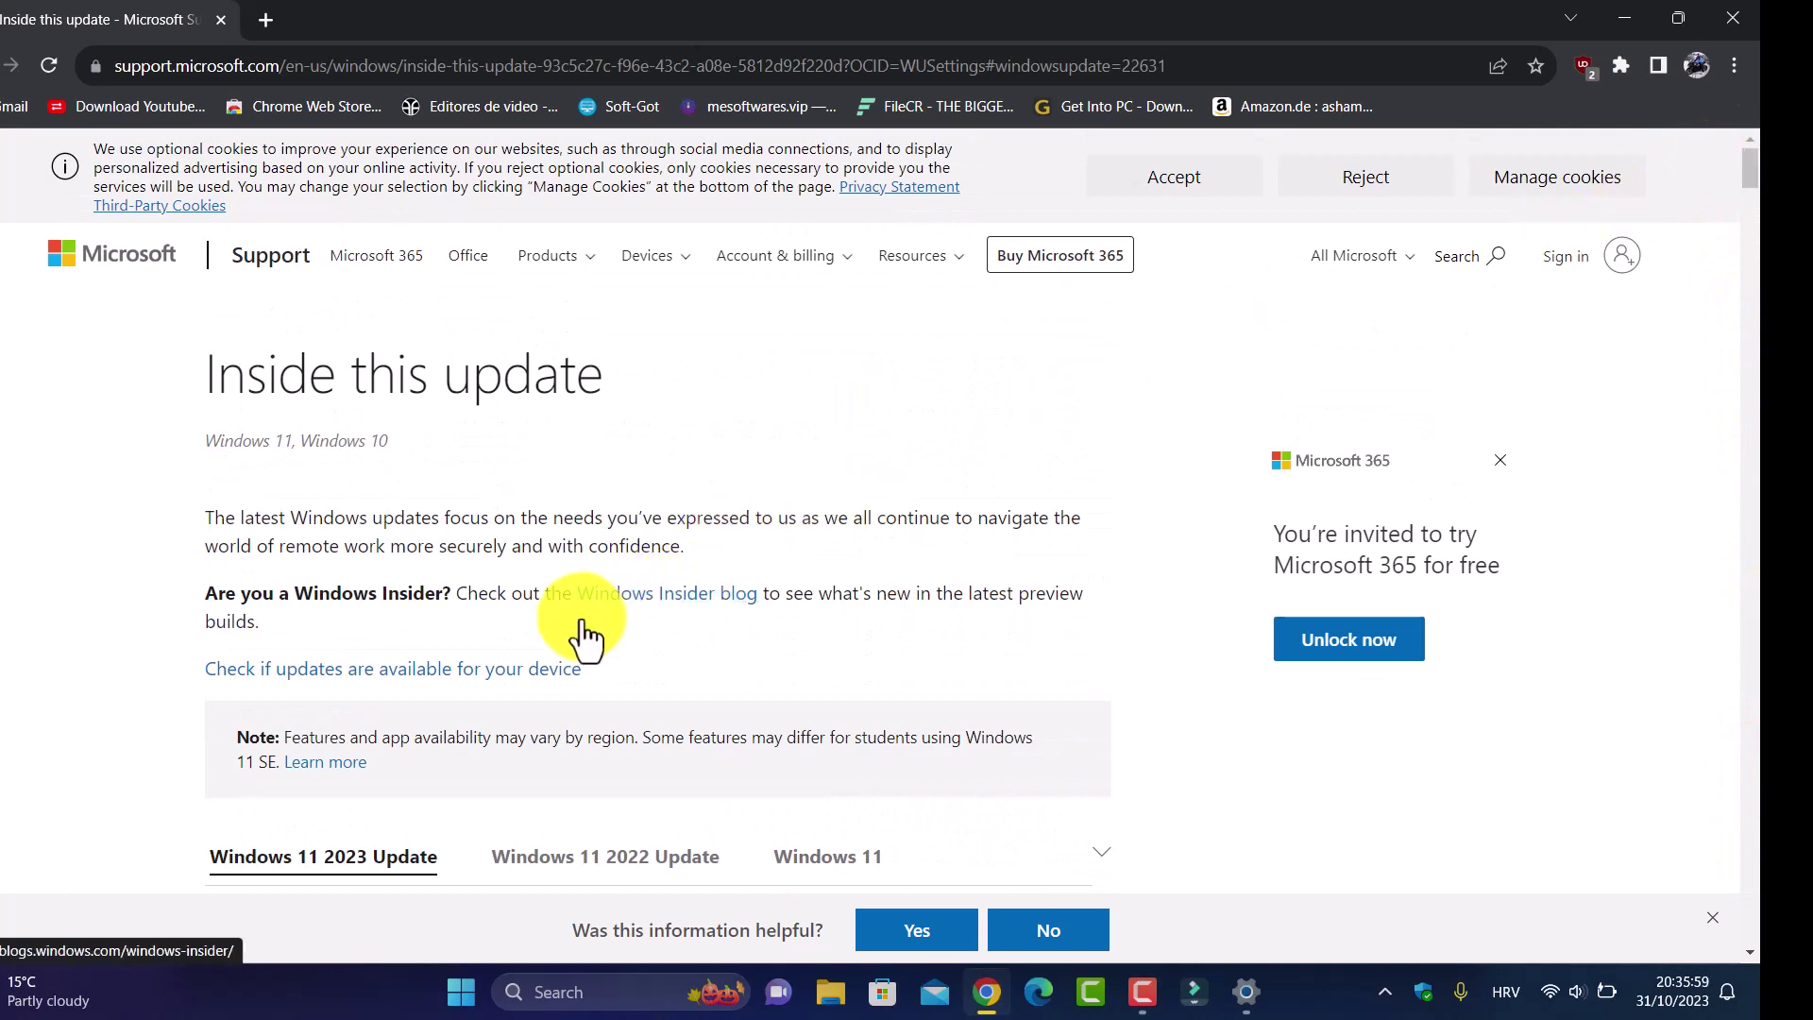
pyautogui.click(460, 672)
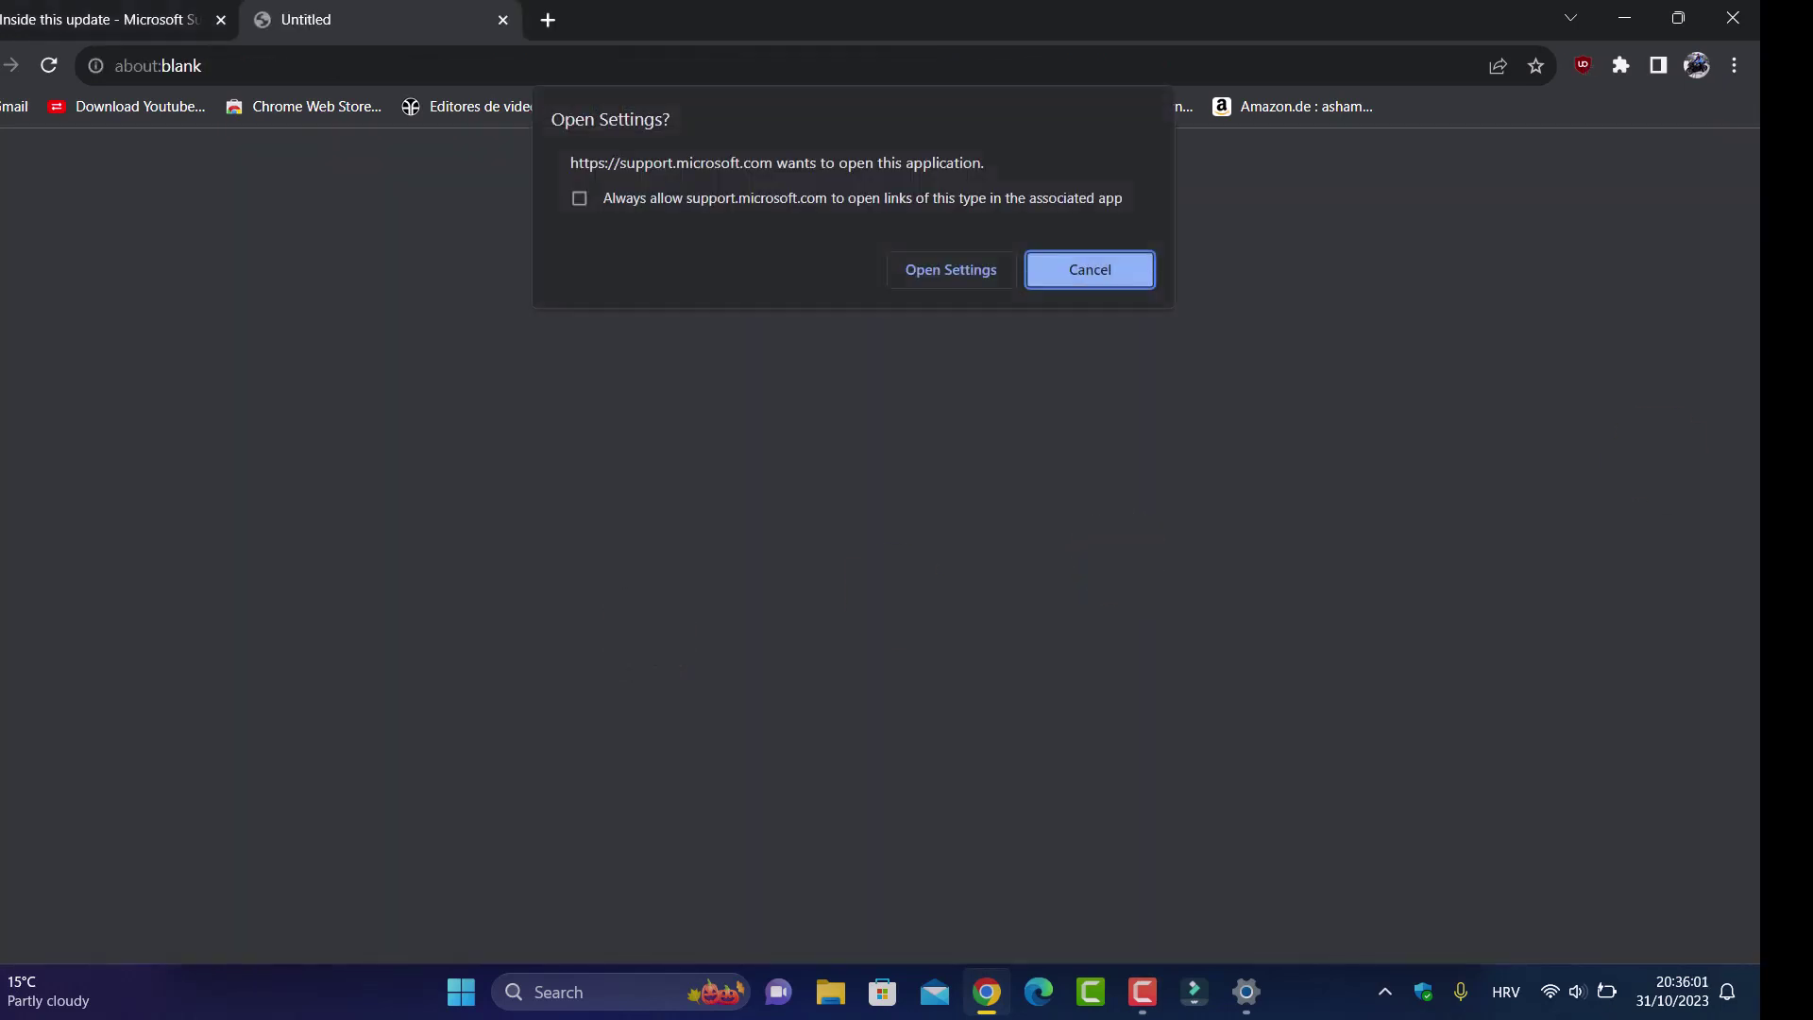
# Open Settings from the prompt and start the Windows 11 version 23H2 download
pyautogui.click(959, 269)
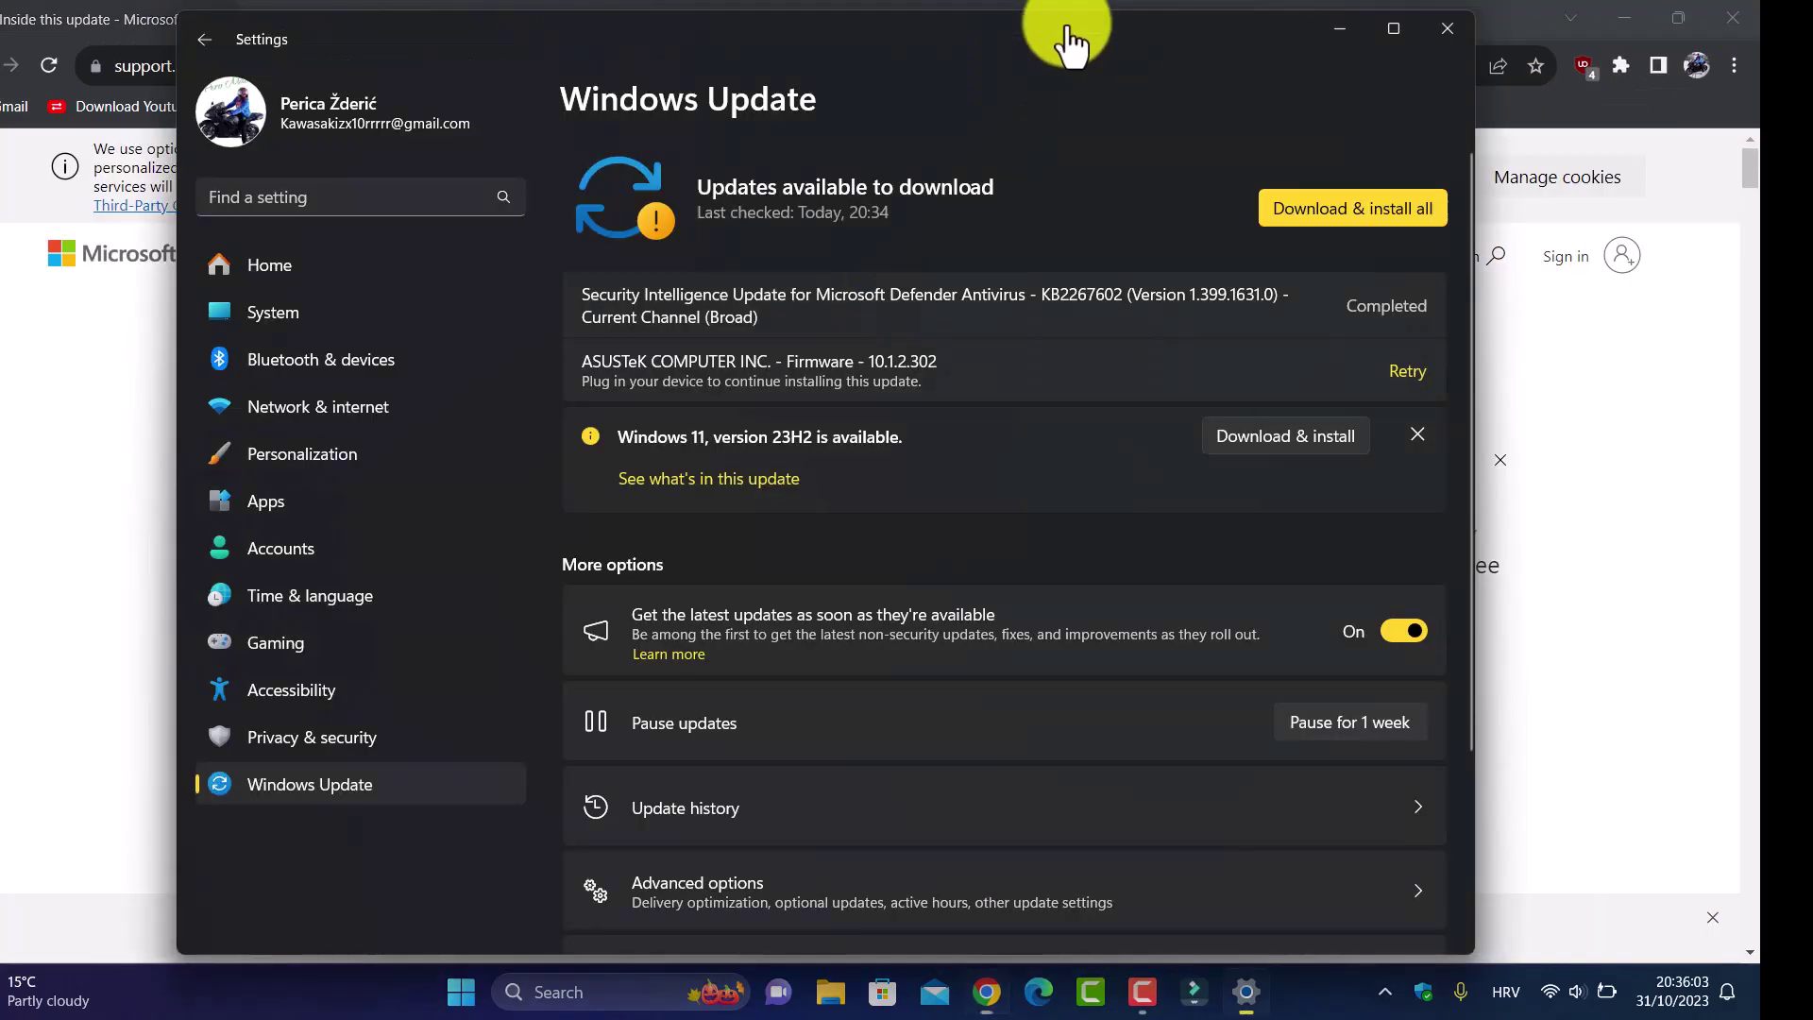
pyautogui.scroll(-1, 1247, 456)
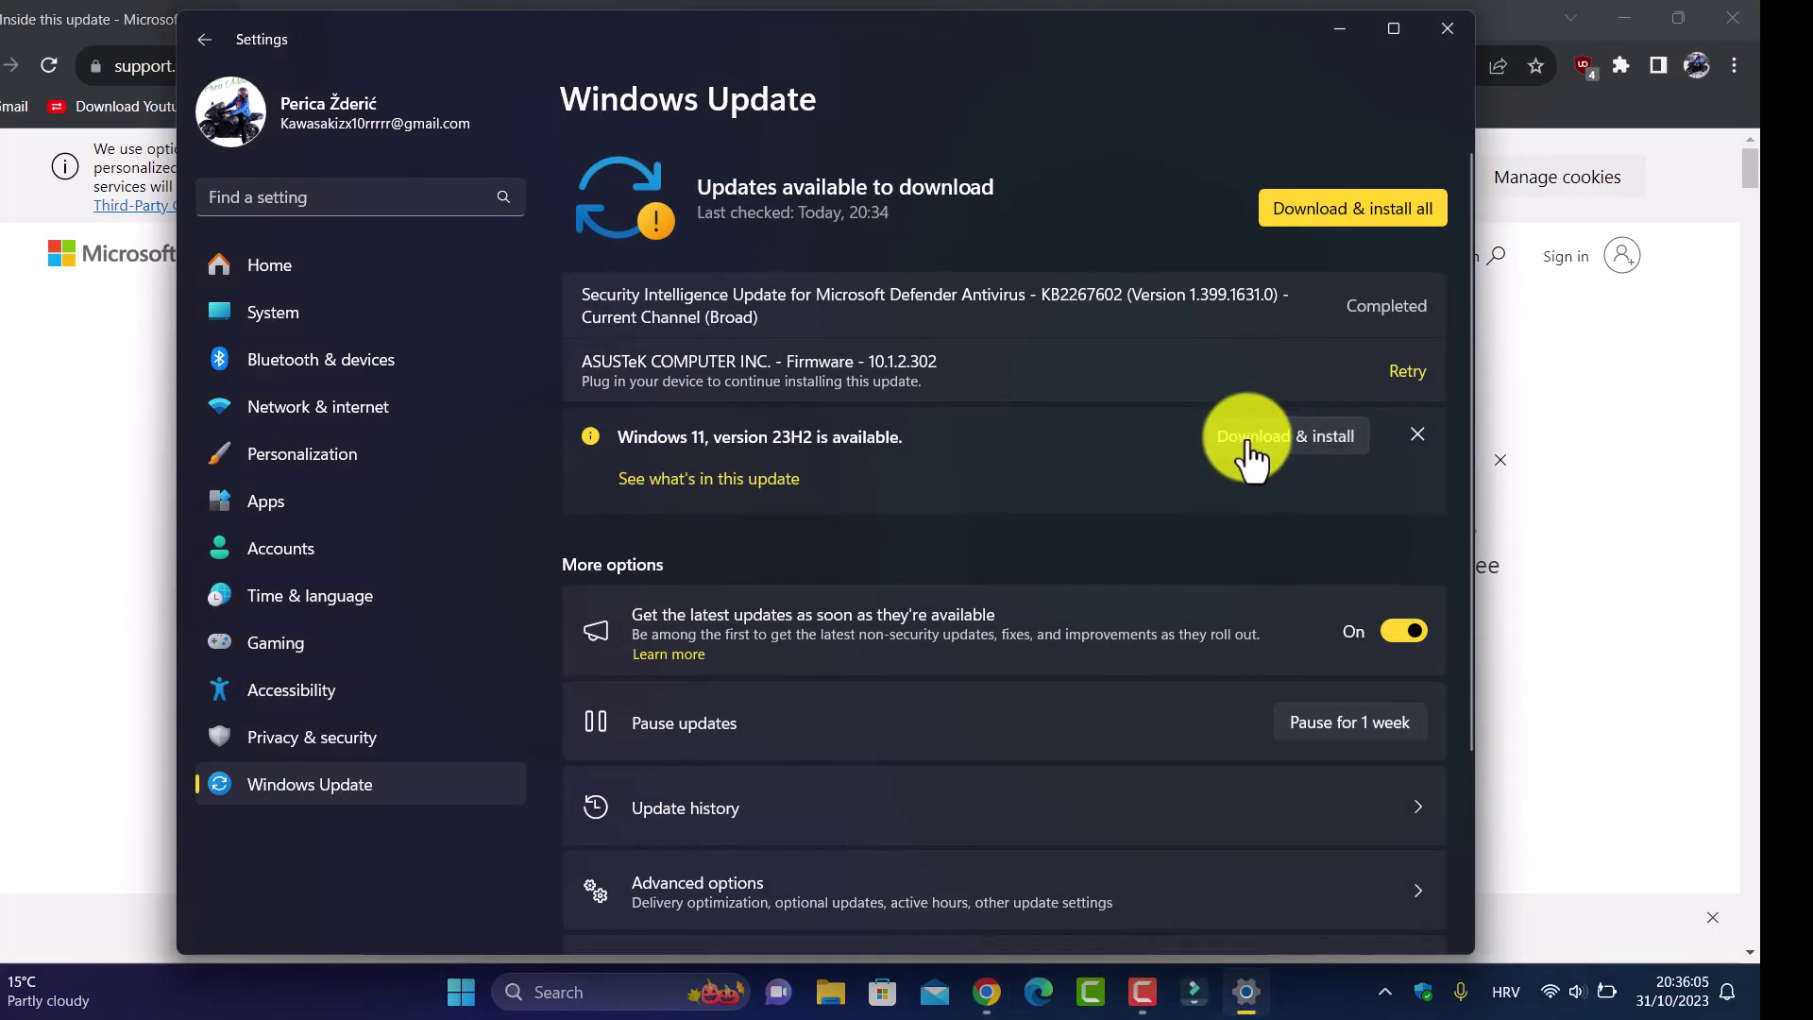
pyautogui.click(1250, 446)
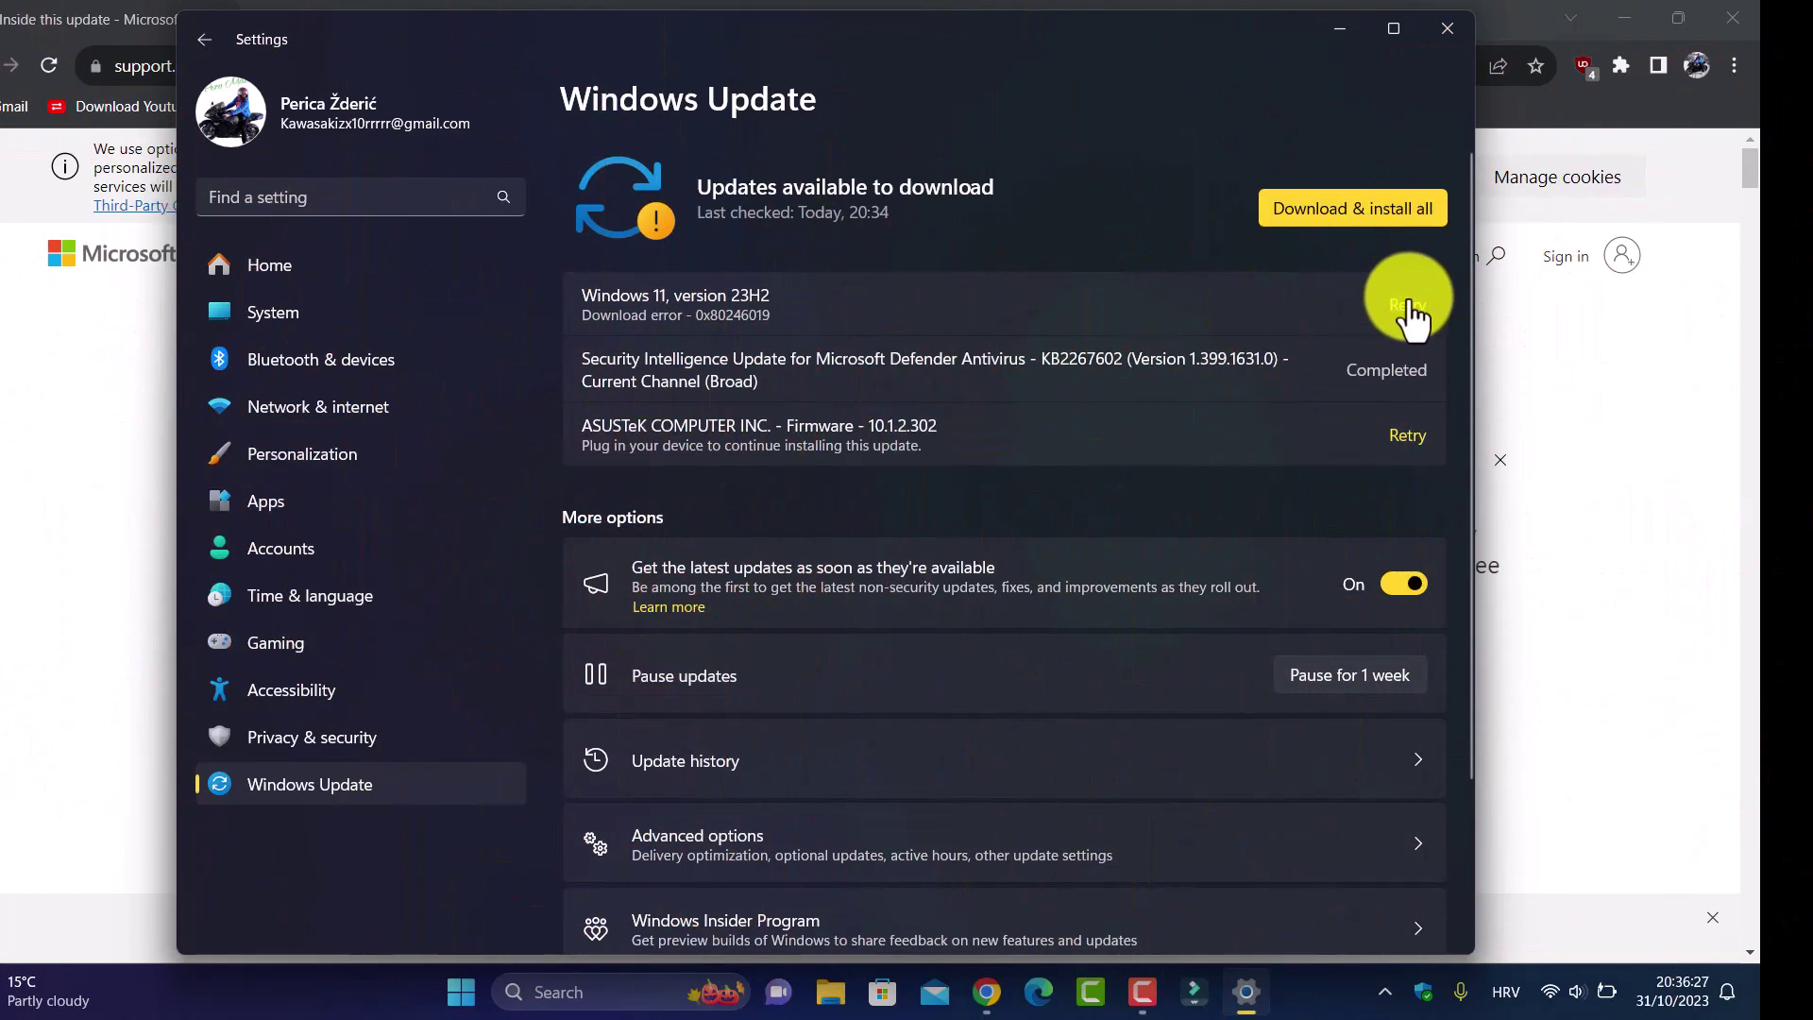
# Retry the failed Windows 11 version 23H2 download
pyautogui.click(1386, 305)
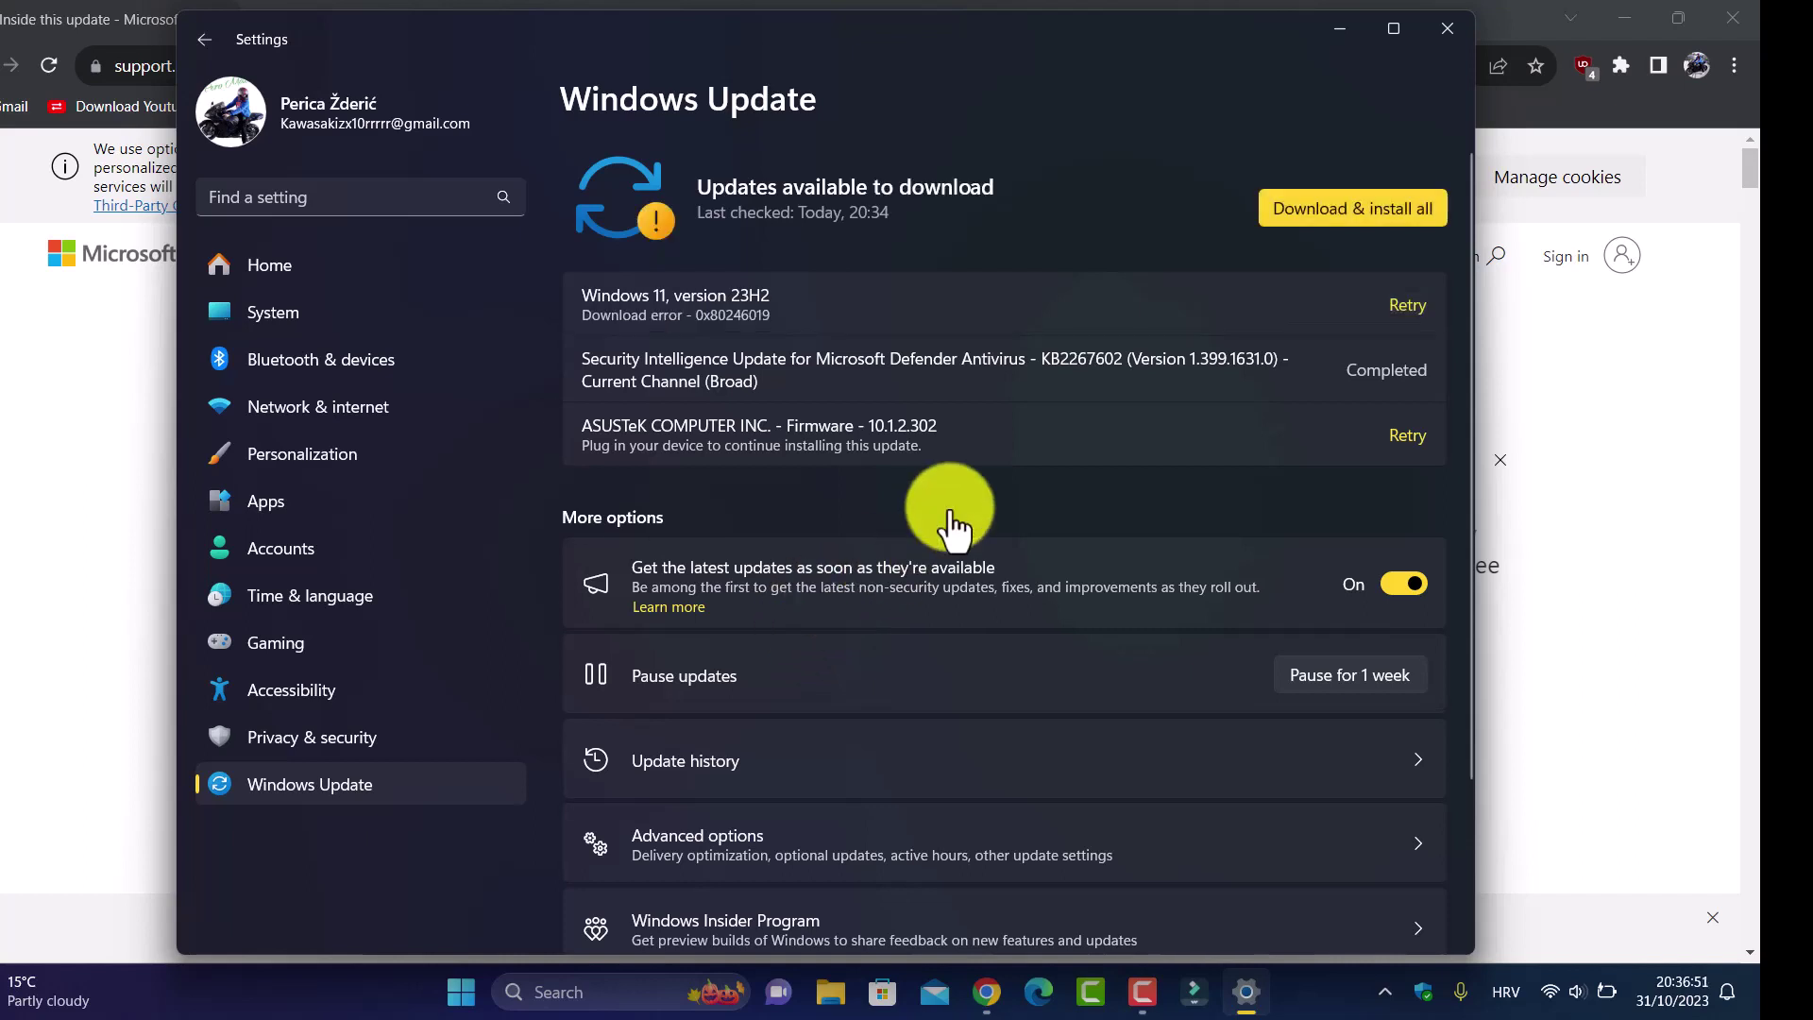
# Download and install all pending updates, including 23H2 and the ASUSTeK firmware
pyautogui.click(1339, 222)
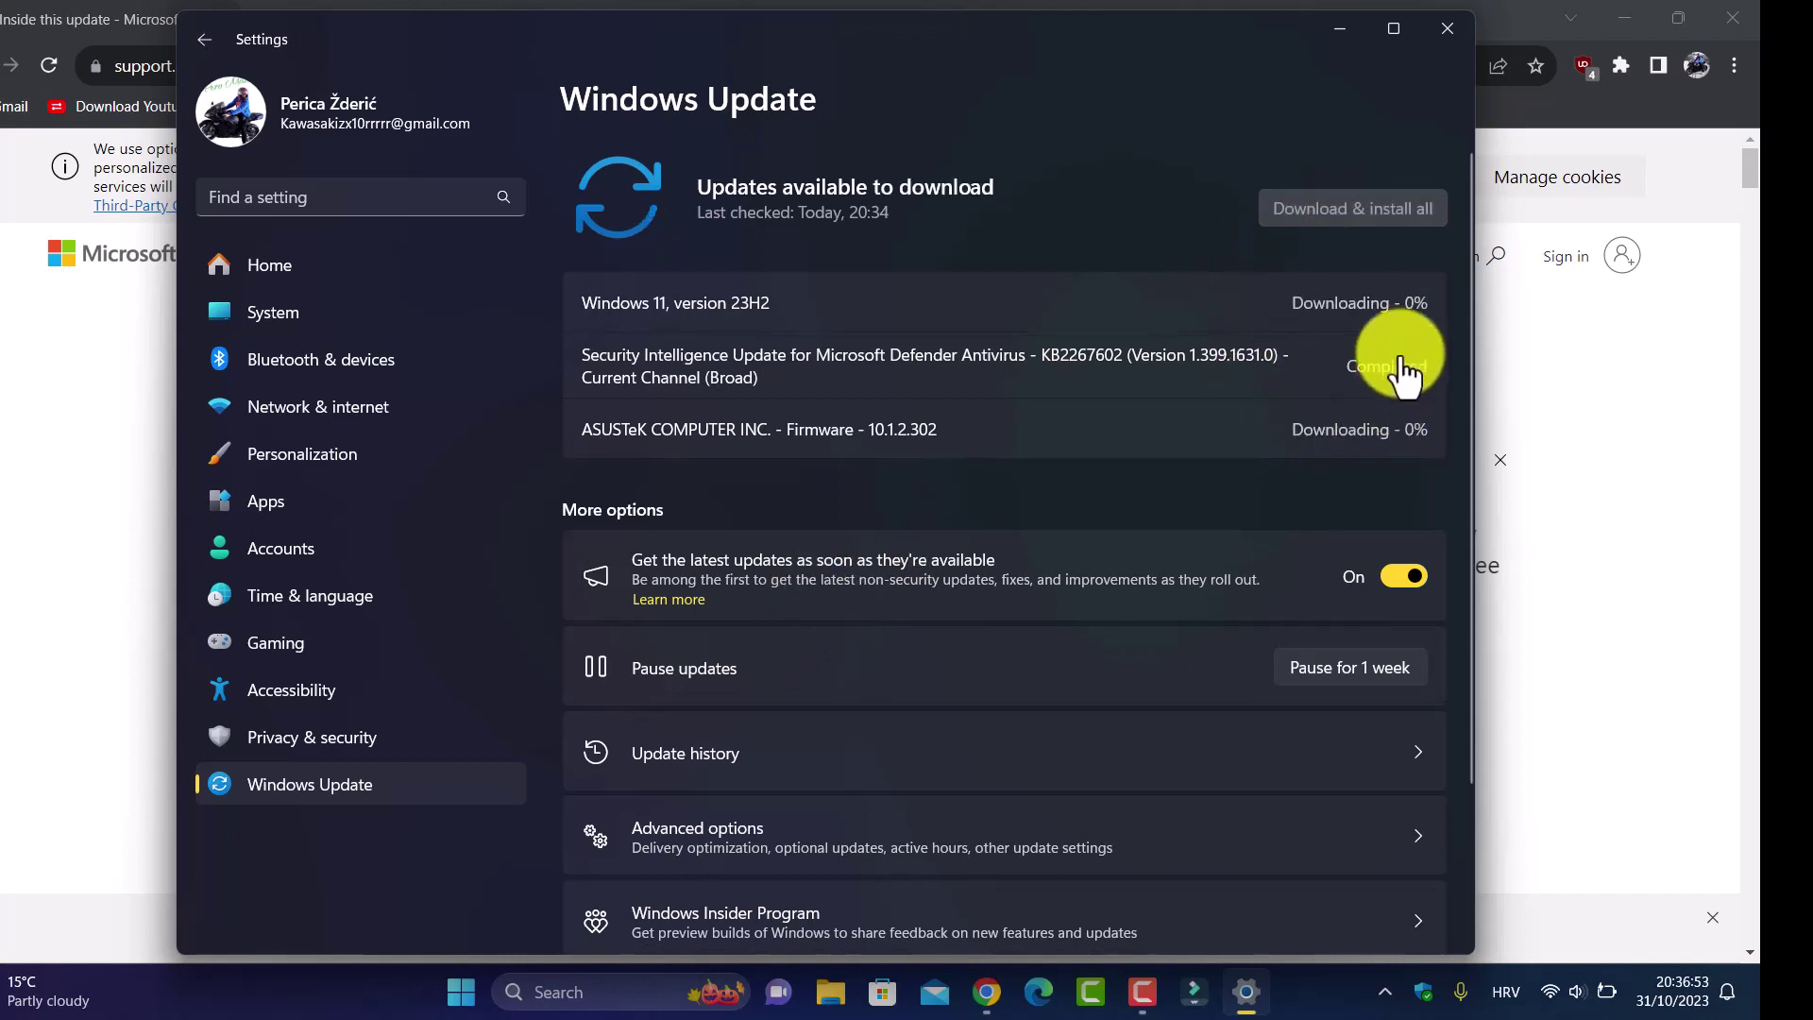